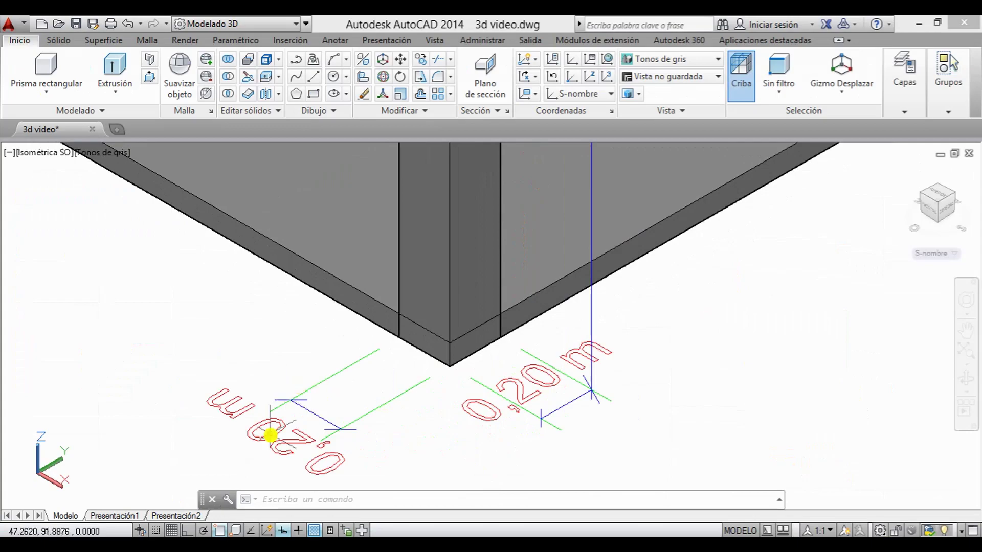
Switch to the Excel concrete calculation workbook and set column dimensions a and b to 0,20 m each
left_click(412, 493)
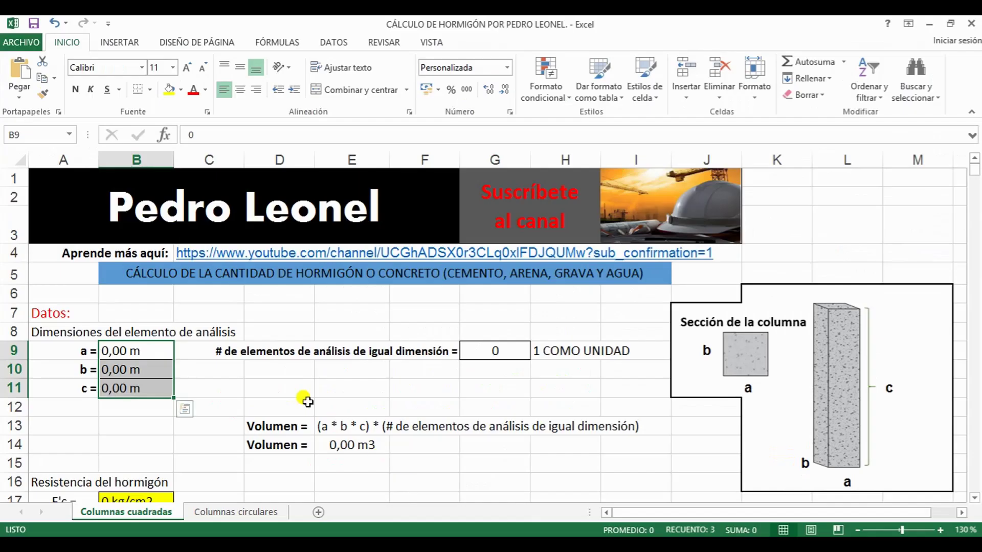
type("0")
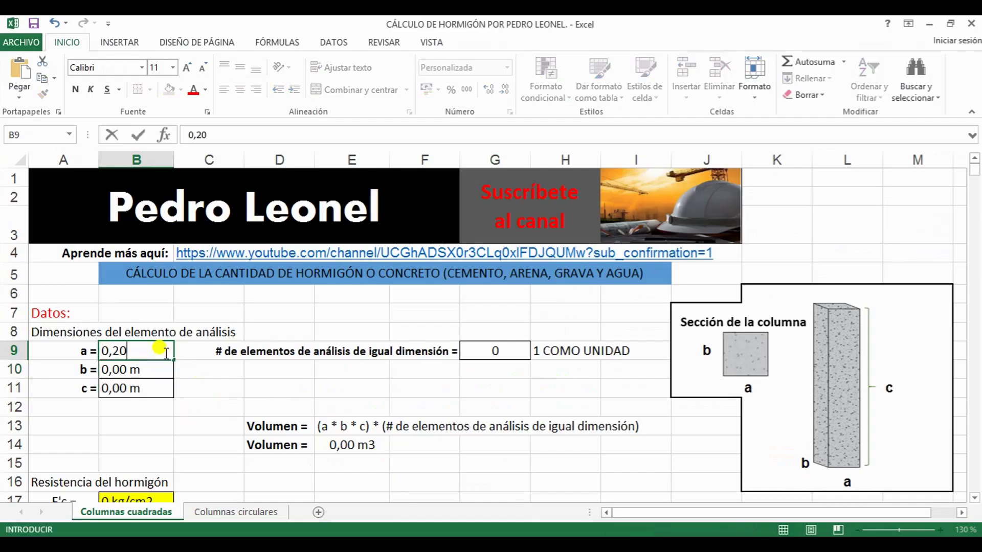
key("Return")
type("0,")
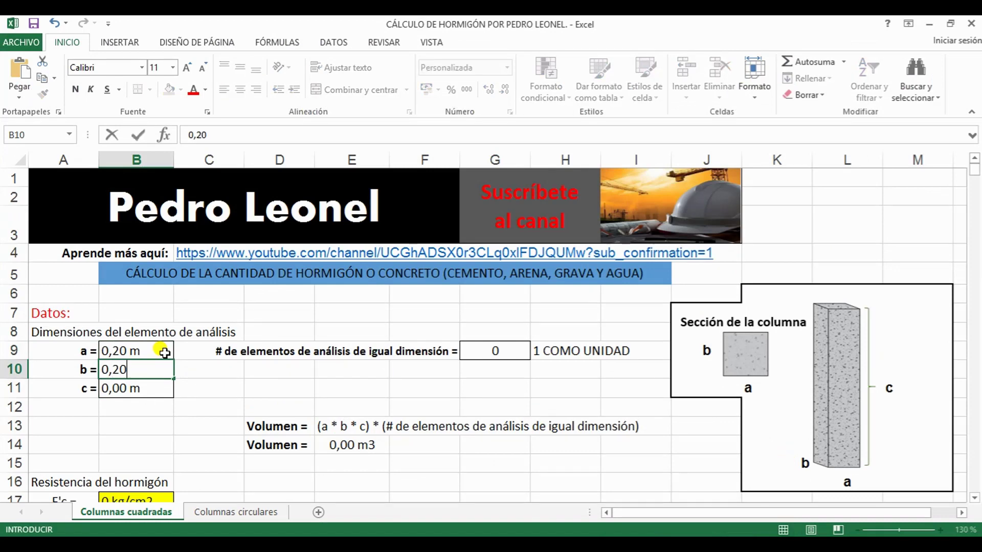
type("20")
key("Return")
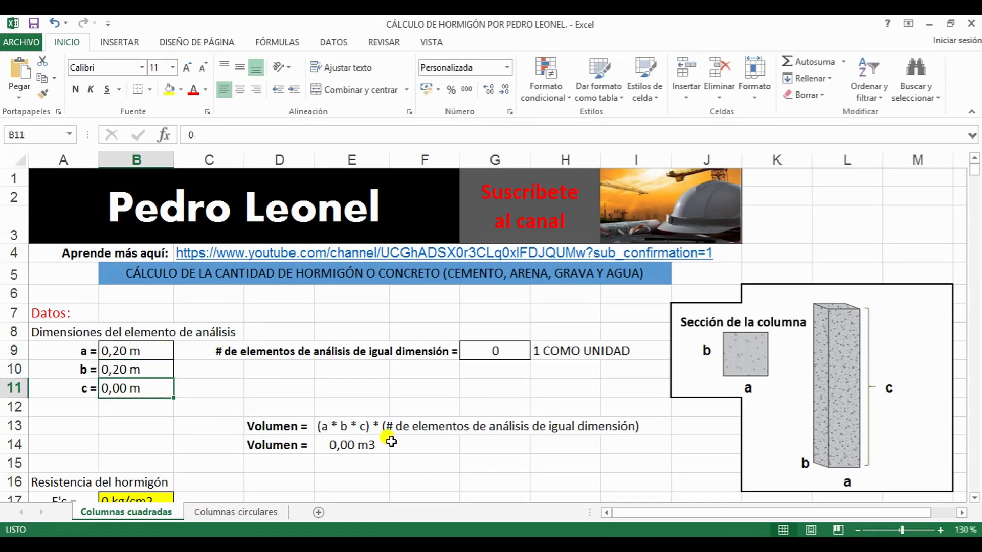
Check the column's height dimension in the AutoCAD model, and set dimension c to 2,80 m in the Excel sheet
left_click(491, 501)
scroll(463, 420, "down", 6)
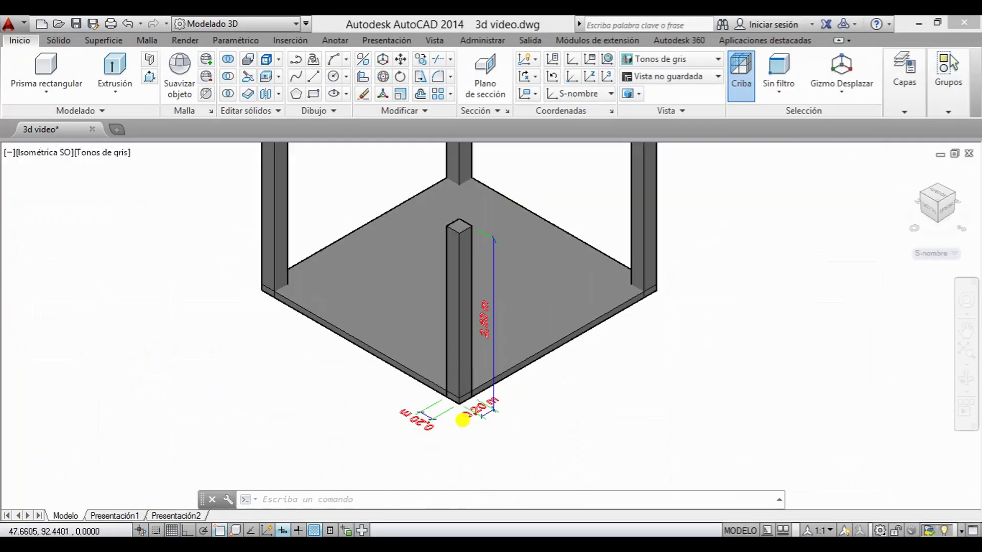
scroll(480, 265, "up", 10)
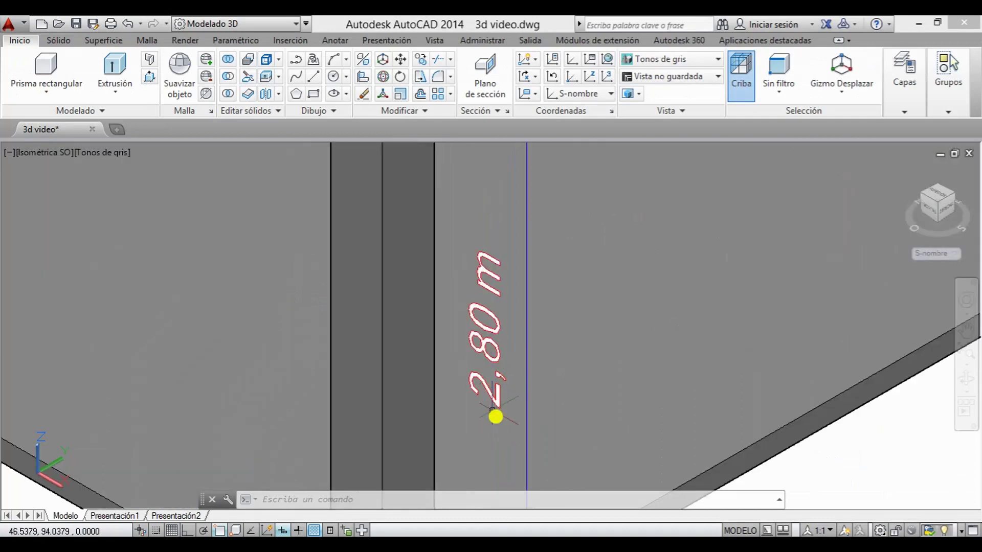
scroll(488, 366, "down", 6)
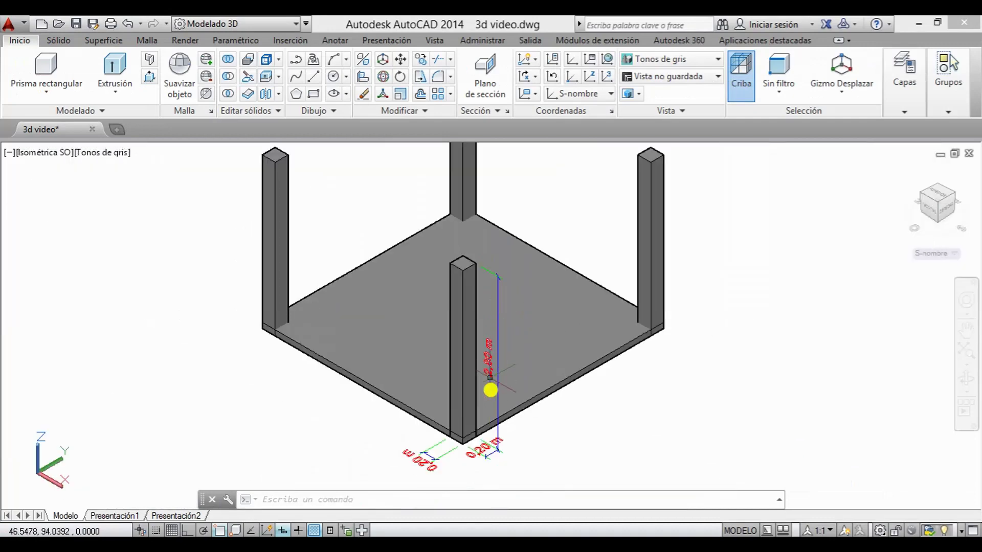
mouse_move(419, 532)
left_click(417, 507)
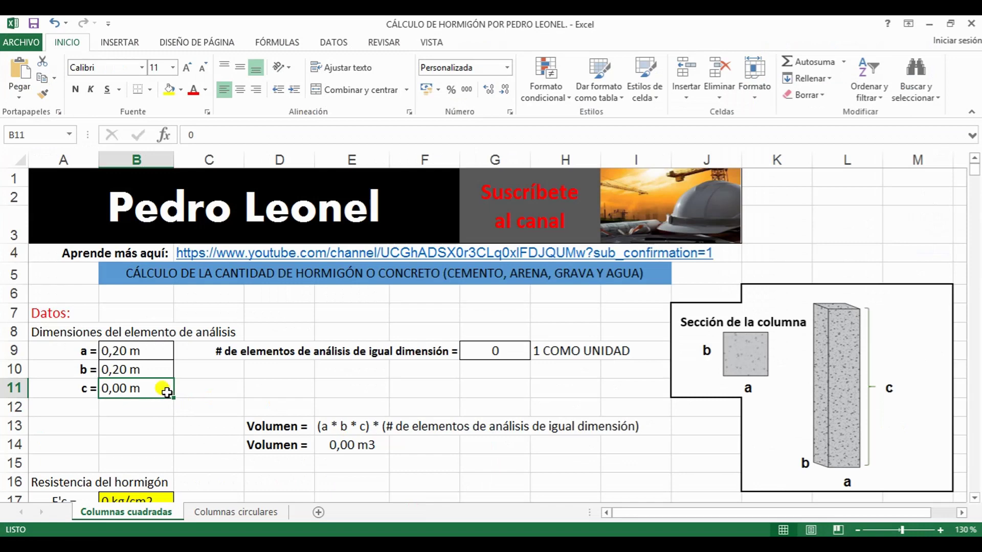
type("2,80")
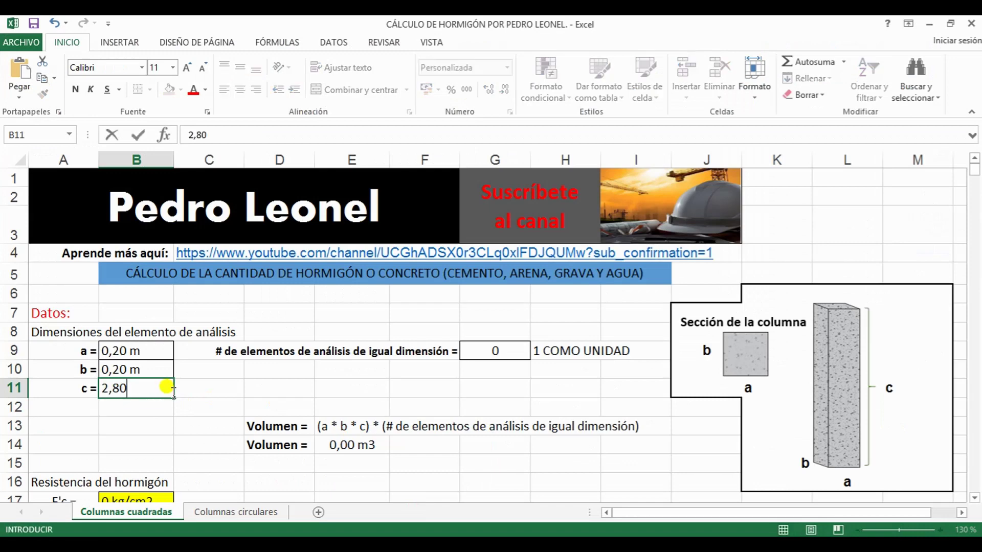
key("Return")
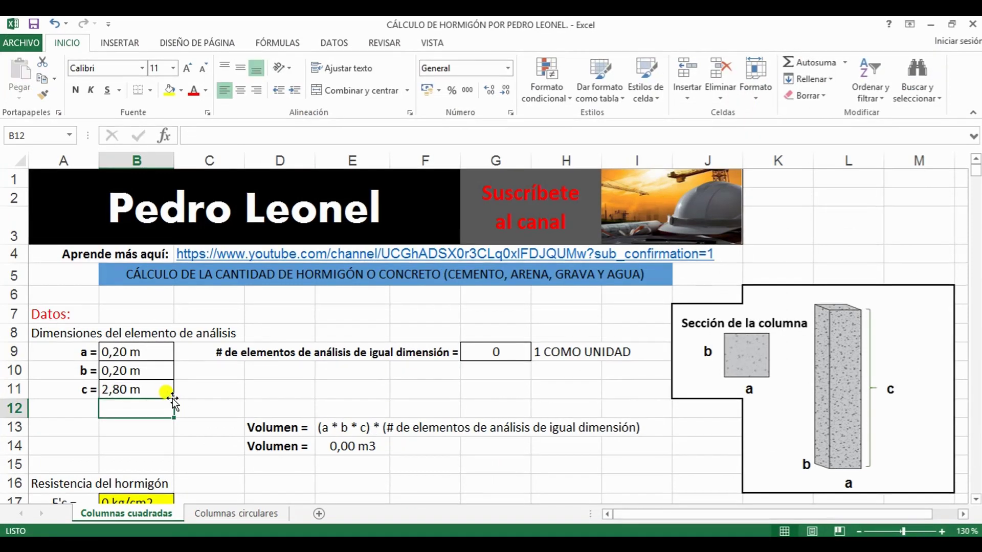
Try 1 and 2 as the number of analysis elements of equal dimensions
left_click(485, 349)
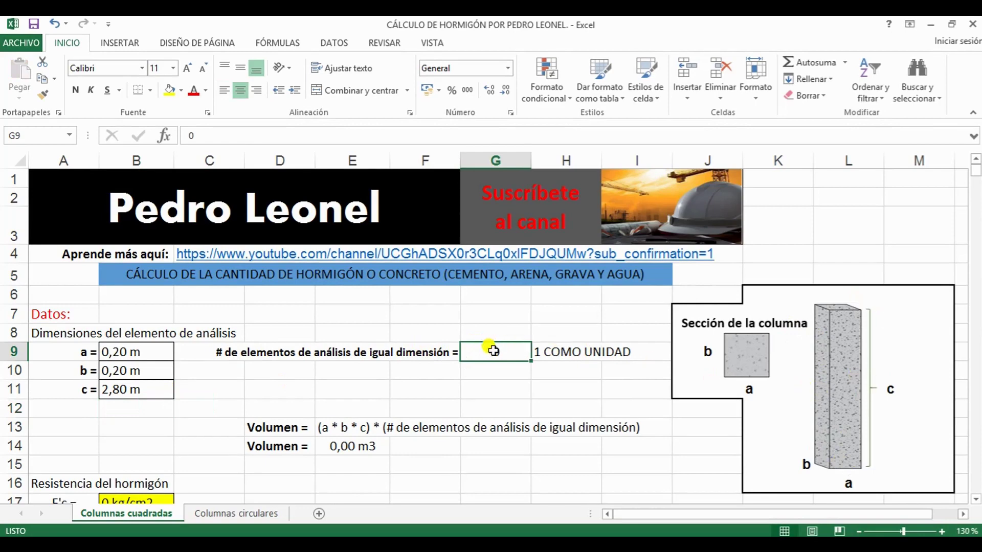
type("1")
key("Return")
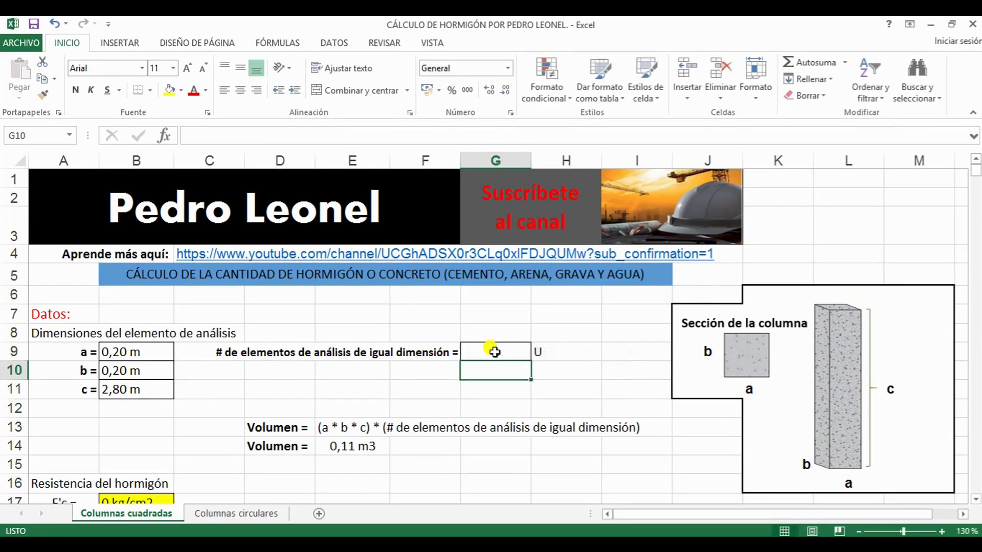
left_click(495, 352)
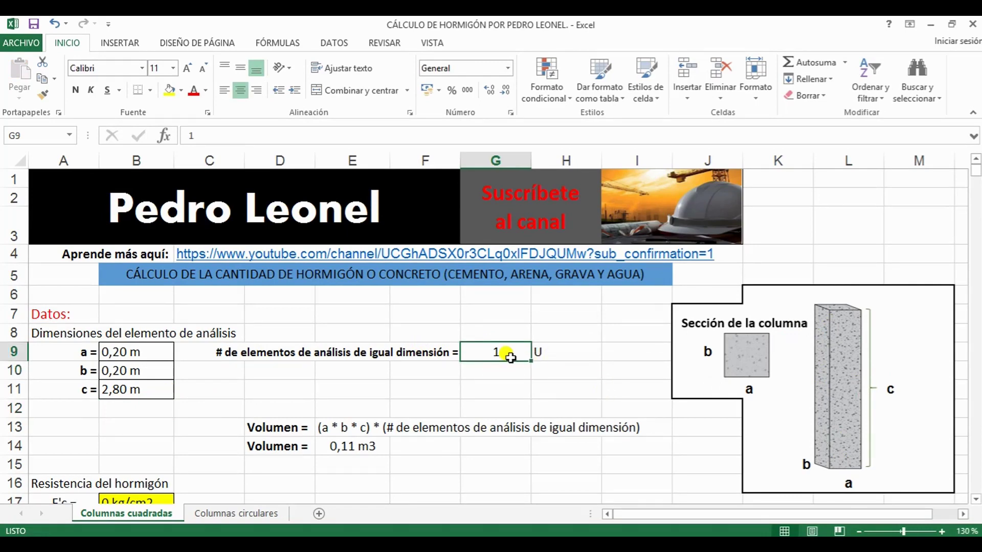
type("2")
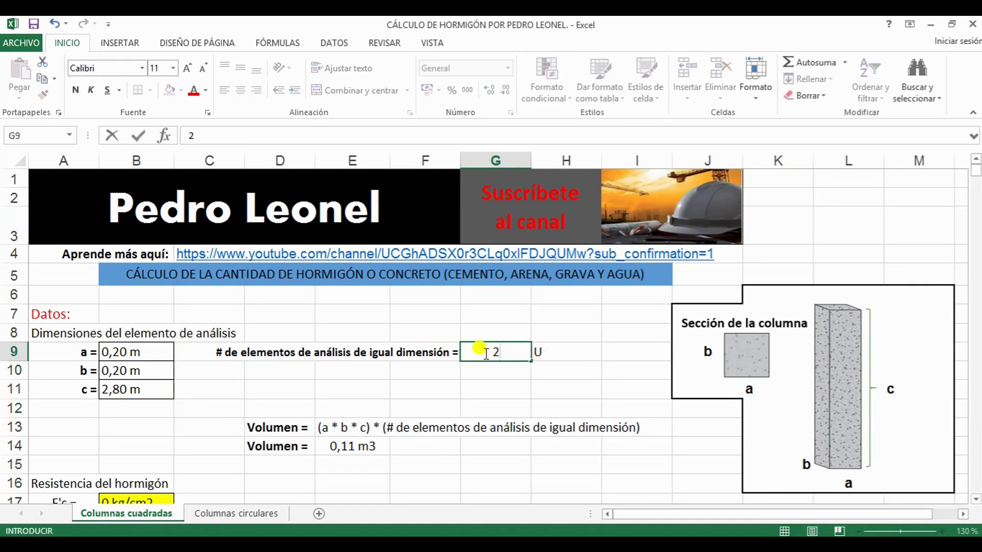
key("Return")
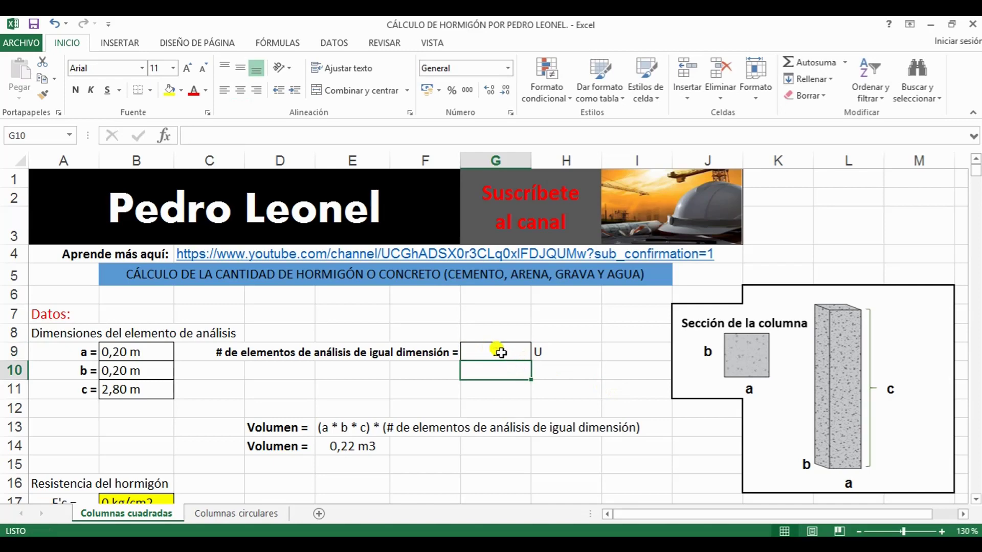
Check the columns in the AutoCAD model, and set the number of equal analysis elements to 4 in the Excel sheet
mouse_move(509, 534)
left_click(513, 497)
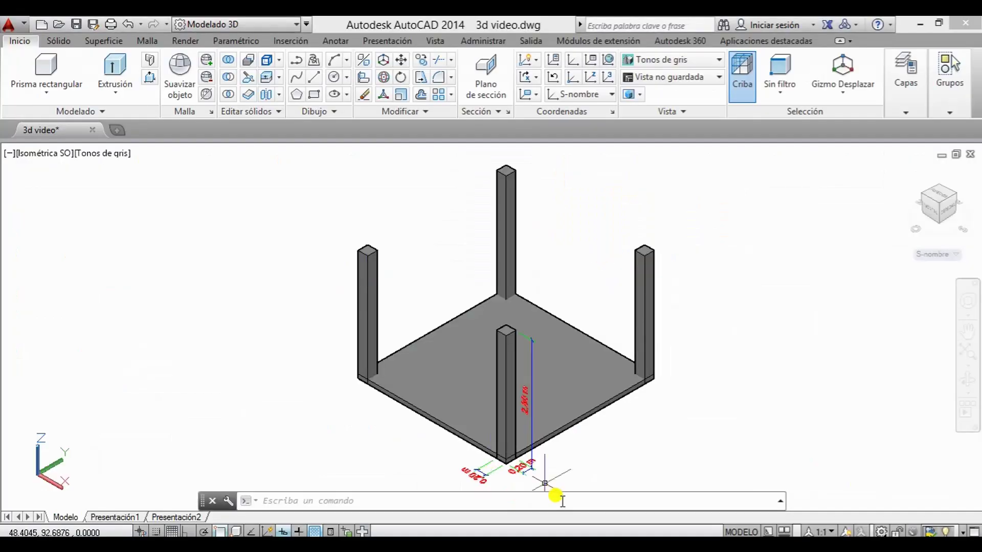
scroll(517, 465, "up", 3)
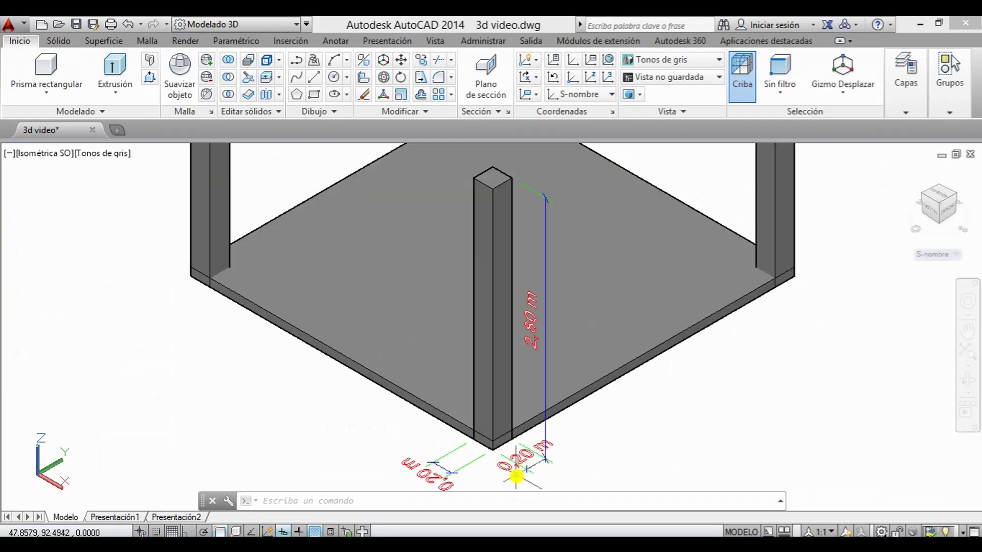
scroll(491, 390, "down", 4)
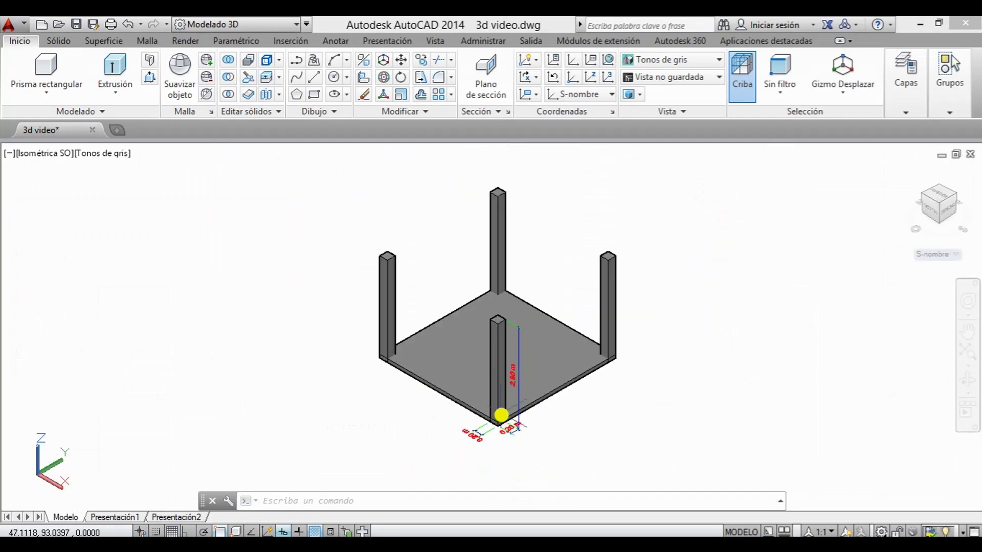
mouse_move(465, 535)
left_click(433, 491)
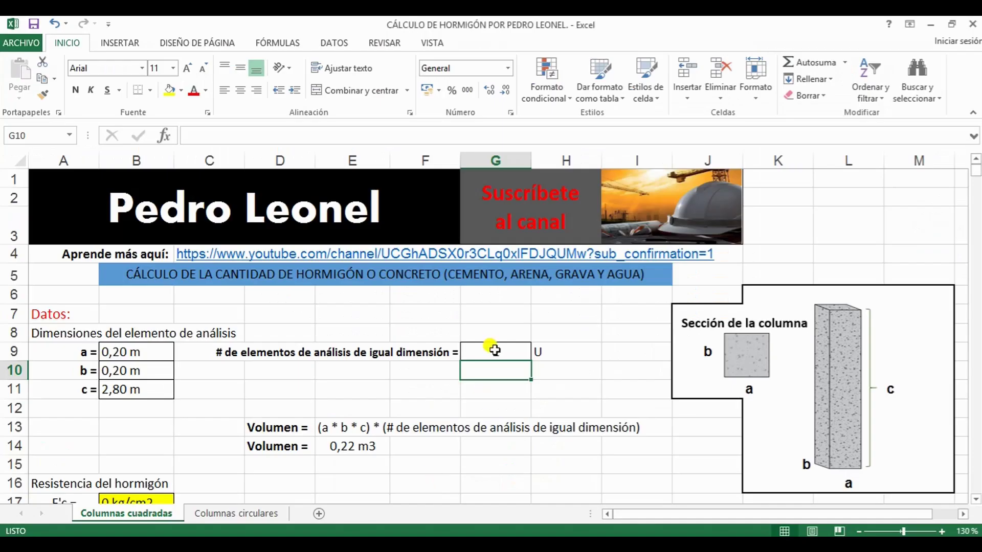
type("4")
key("Return")
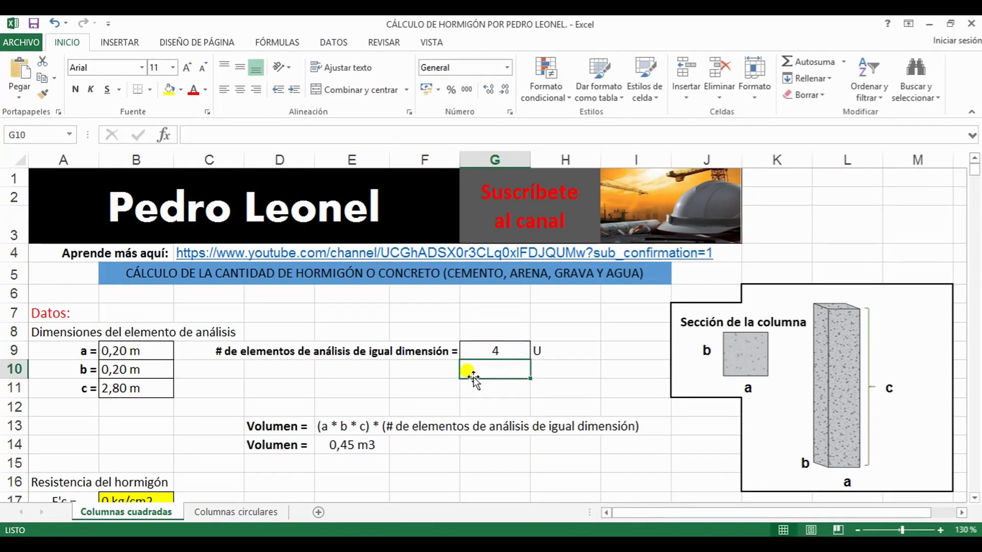
Examine the volume formula in E14 and the cells it references
left_click(353, 445)
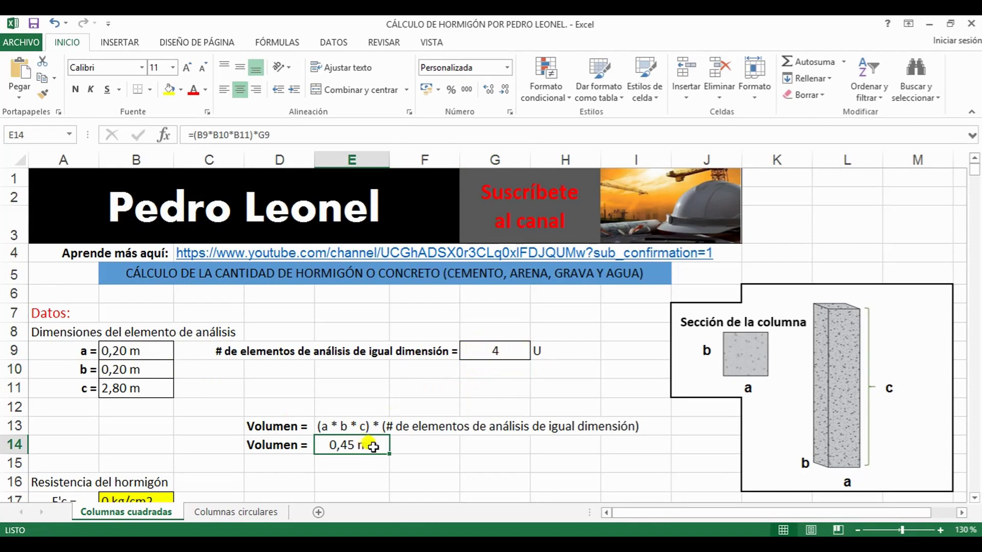
left_click(299, 135)
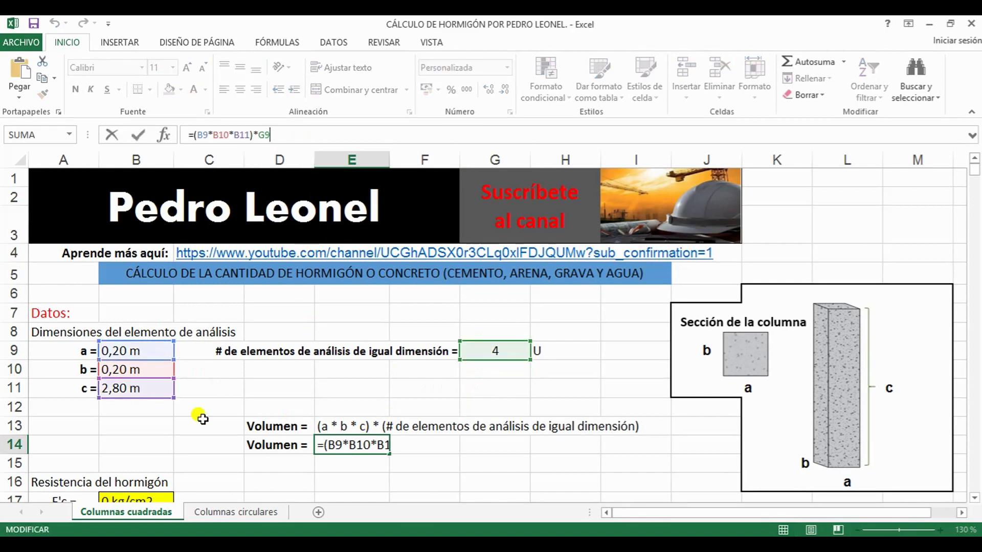
left_click(385, 426)
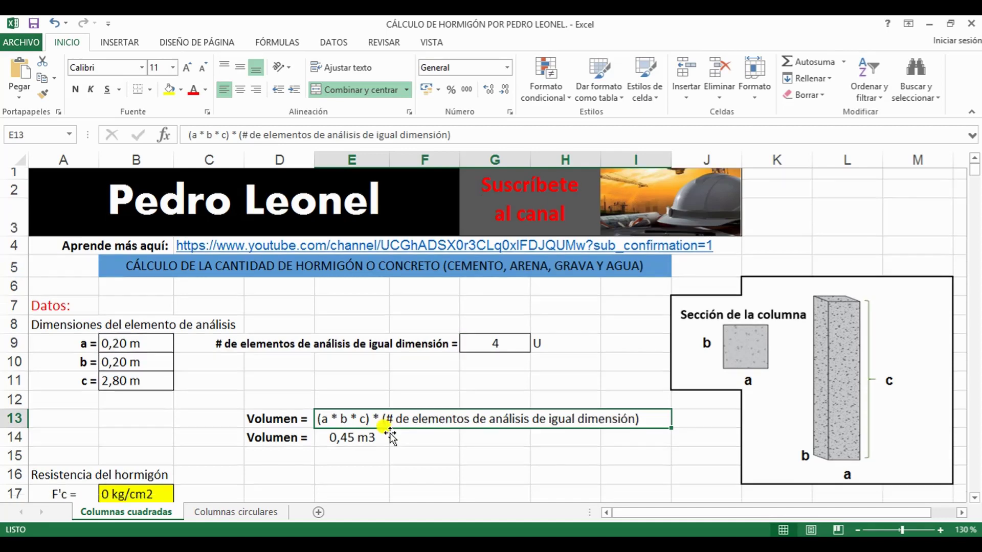
Set the concrete strength F'c in the Resistencia del hormigón section to 210 kg/cm2
scroll(396, 439, "down", 4)
left_click_drag(49, 229, 61, 250)
left_click_drag(196, 307, 566, 390)
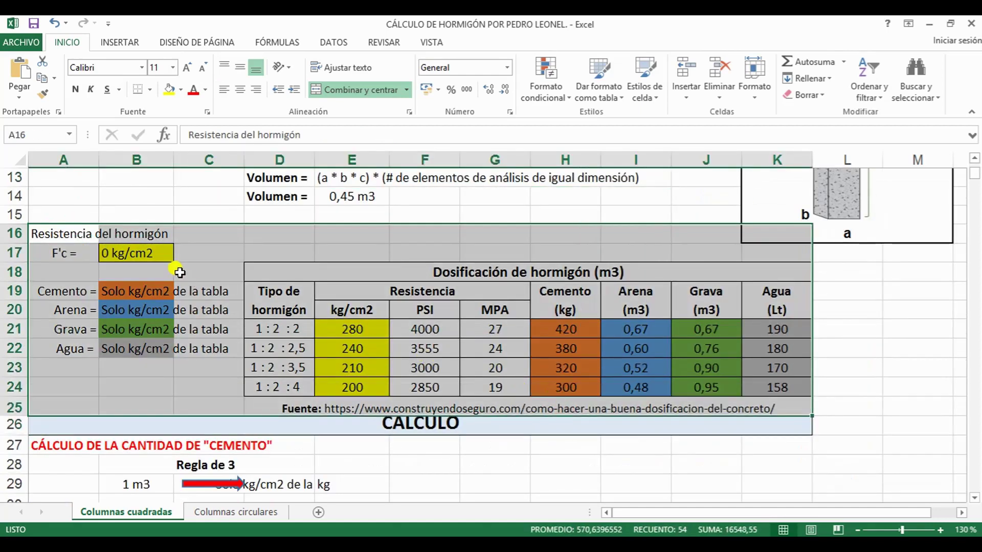
left_click(148, 254)
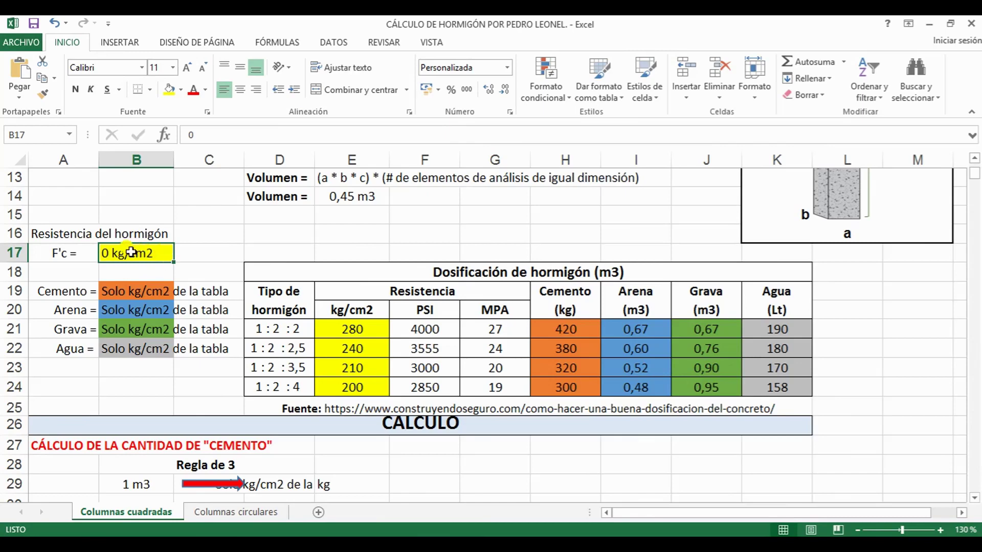
type("210")
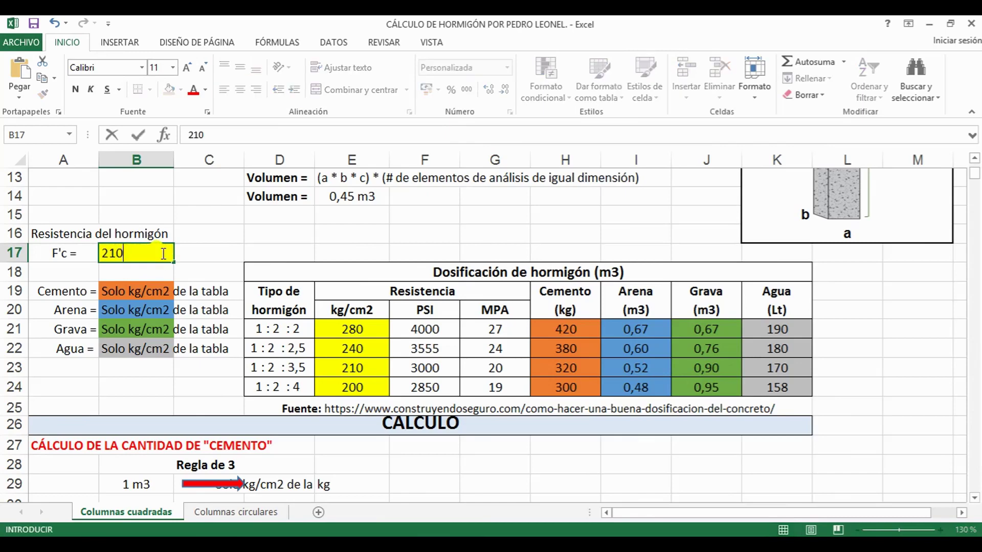
key("Return")
left_click(167, 254)
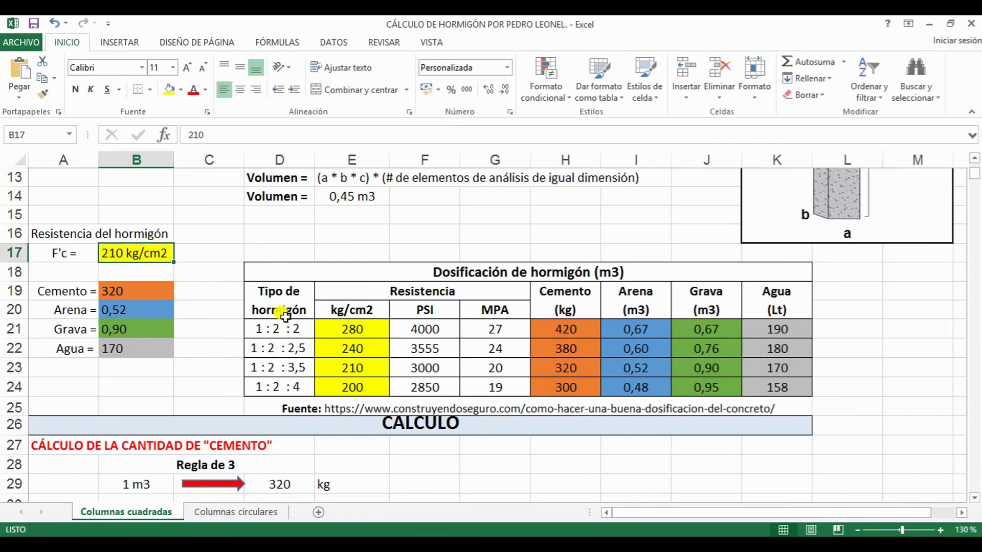
Examine the kg/cm2 strength values in the Dosificación de hormigón table
left_click_drag(337, 330, 344, 387)
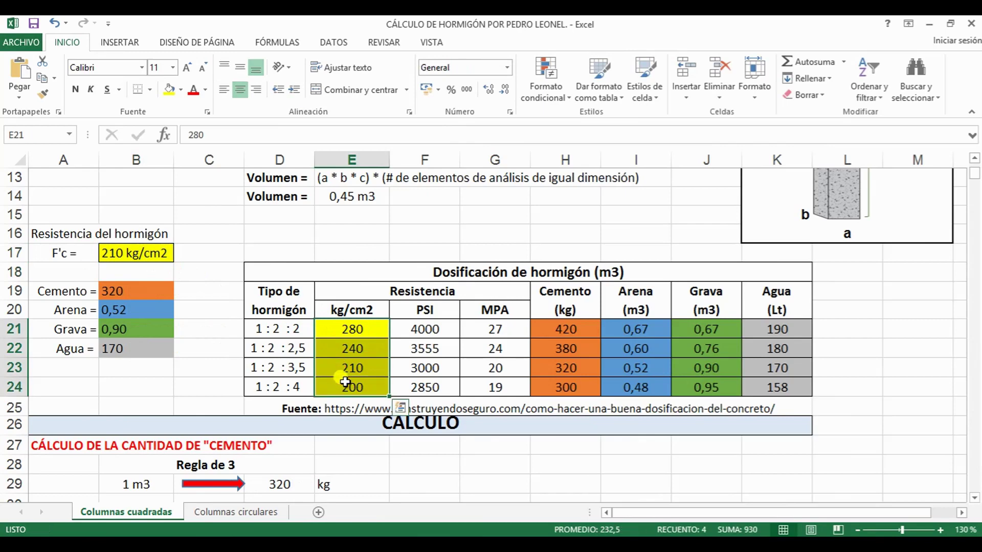
left_click_drag(317, 270, 397, 395)
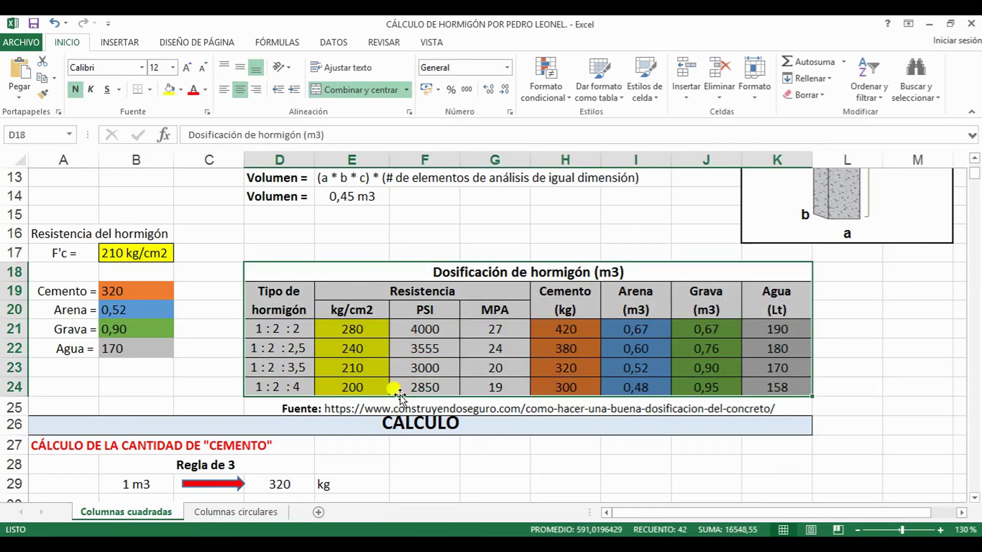
left_click(352, 331)
left_click_drag(347, 329, 319, 368)
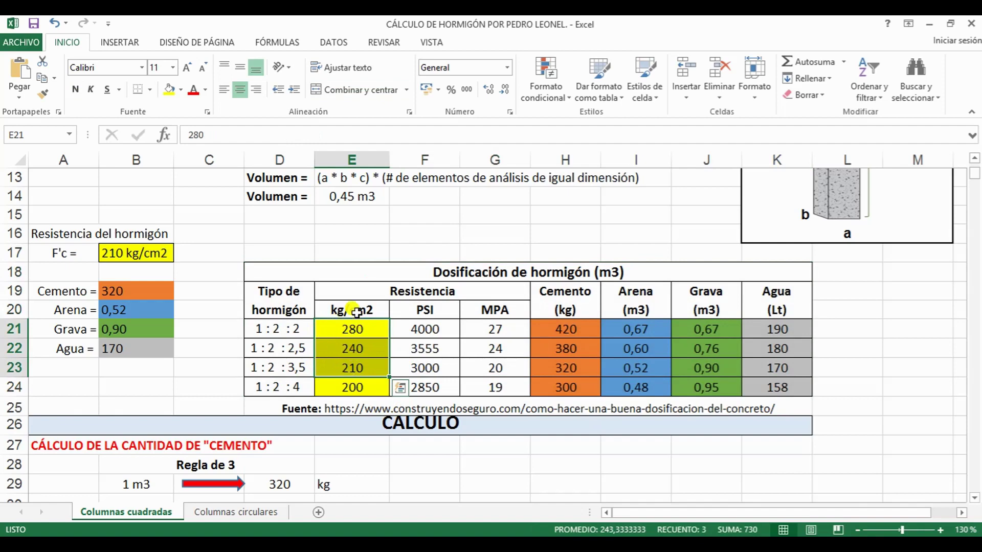
left_click(330, 390)
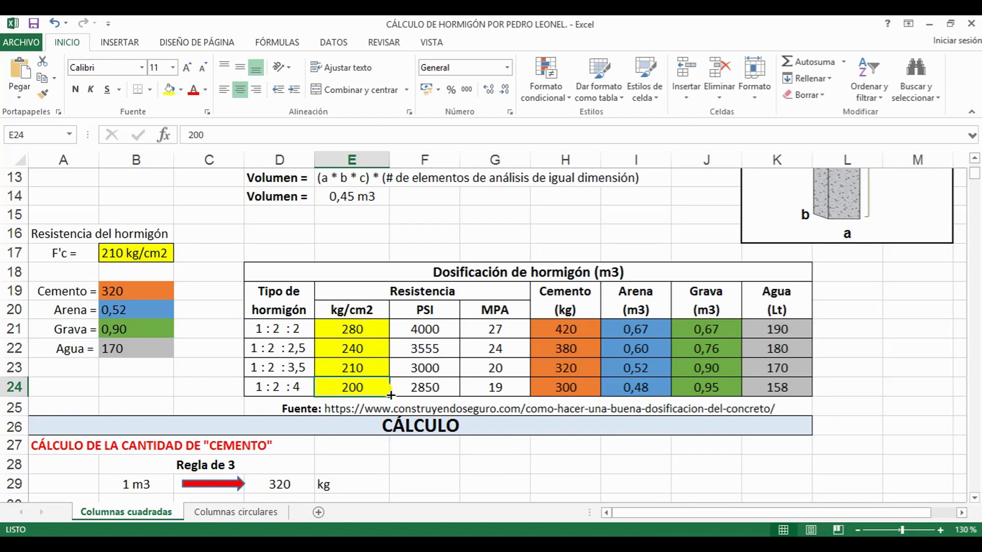
Review the CÁLCULO section's rule-of-three calculation for the quantity of cement
left_click(377, 426)
scroll(379, 409, "down", 3)
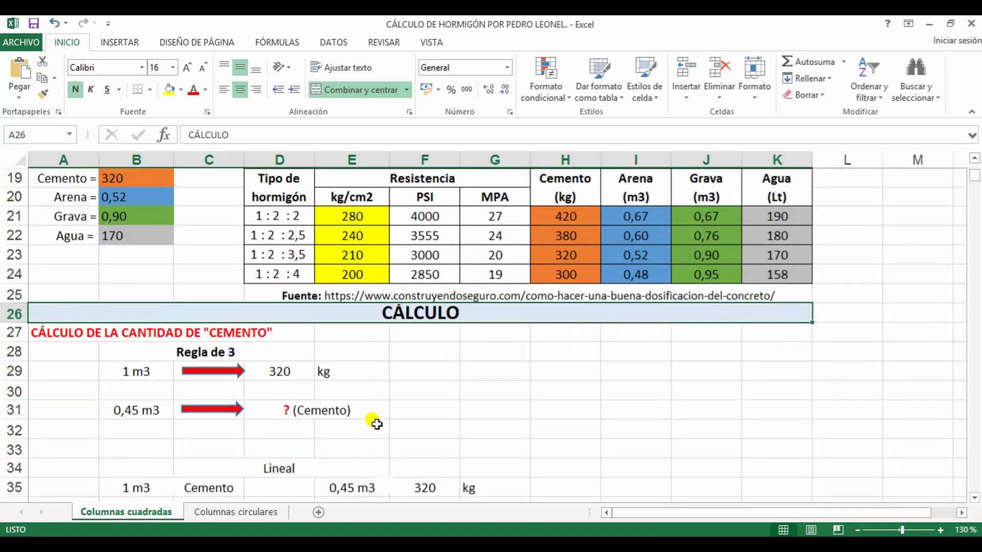
scroll(381, 388, "down", 2)
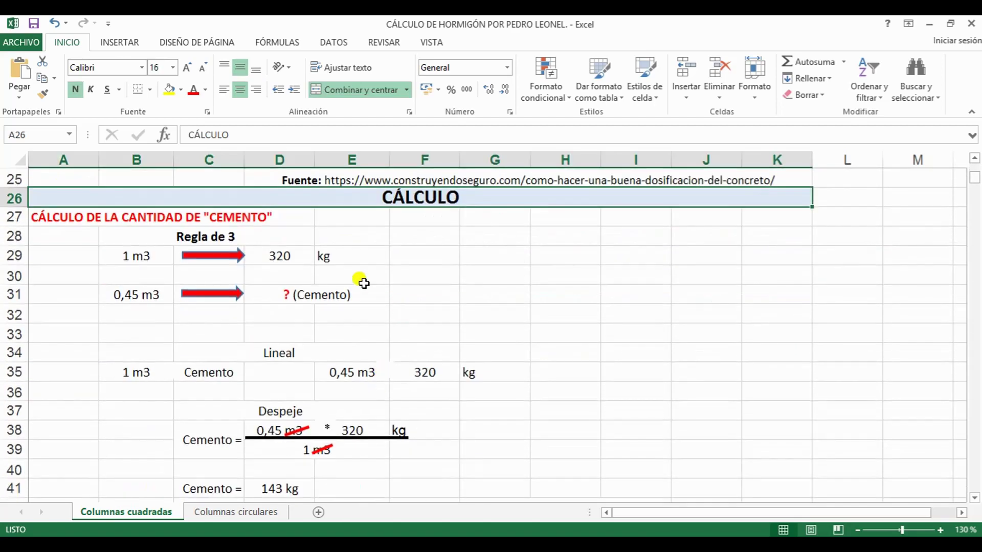
left_click(65, 215)
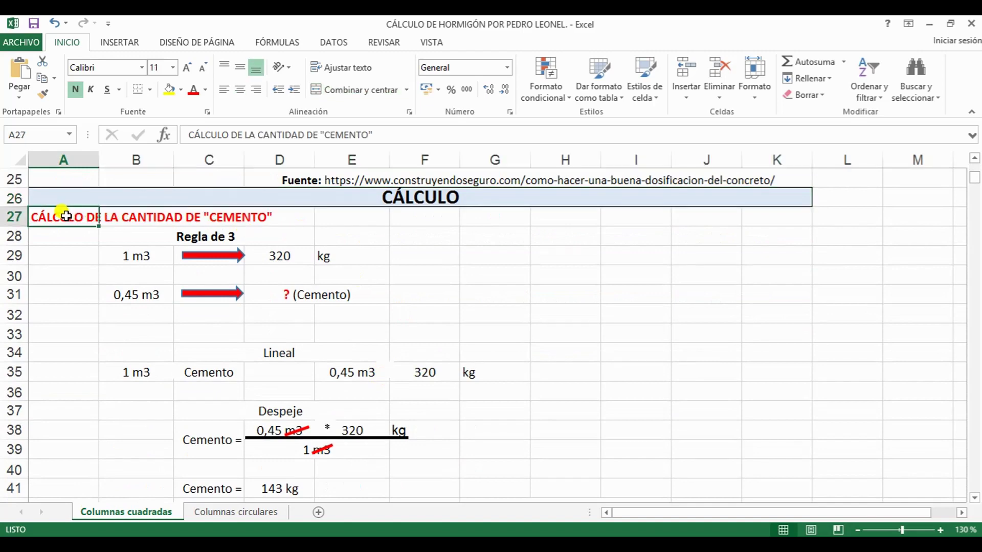
left_click_drag(65, 215, 262, 219)
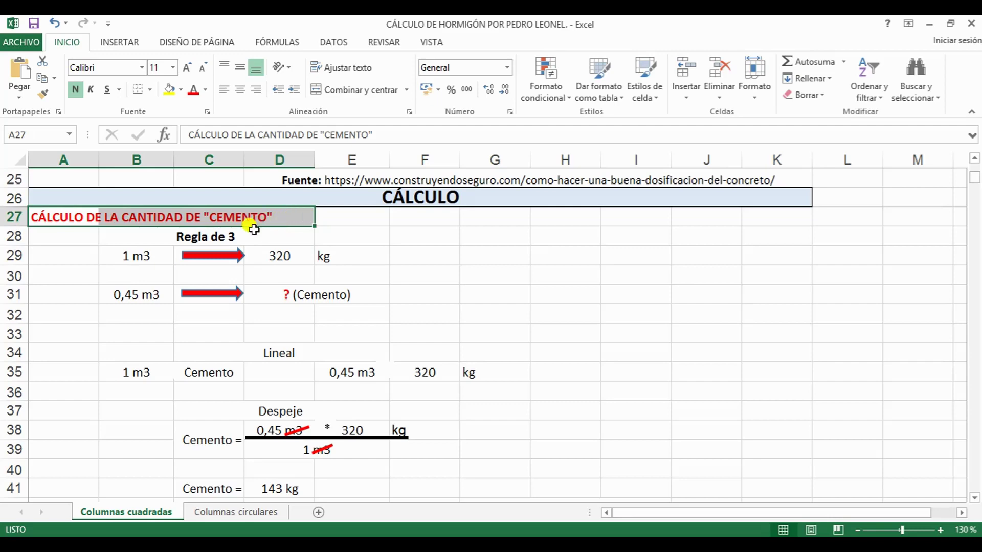
Examine the cement amount per 1 m3 in the cement rule of three and its source quantities in the Dosificación de hormigón table
left_click(206, 234)
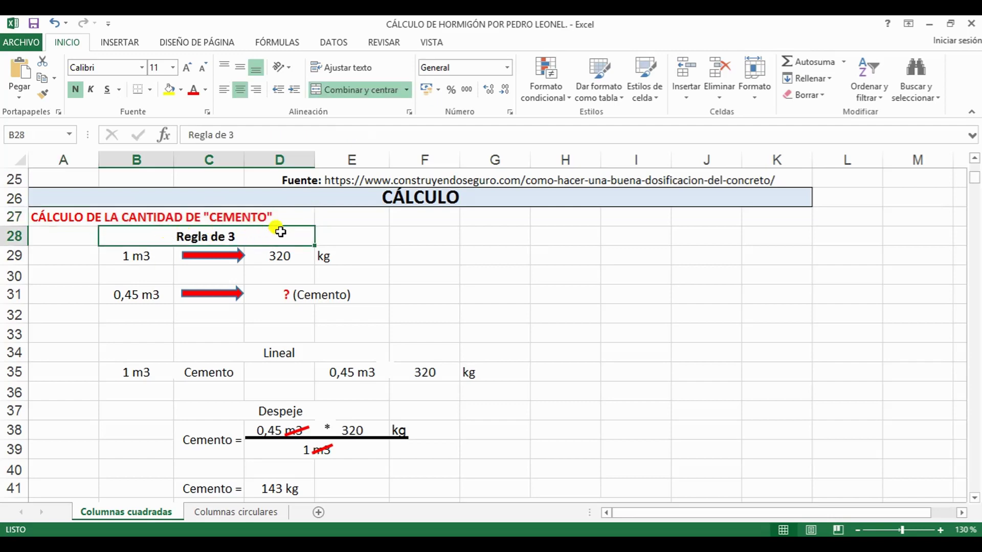
left_click(140, 256)
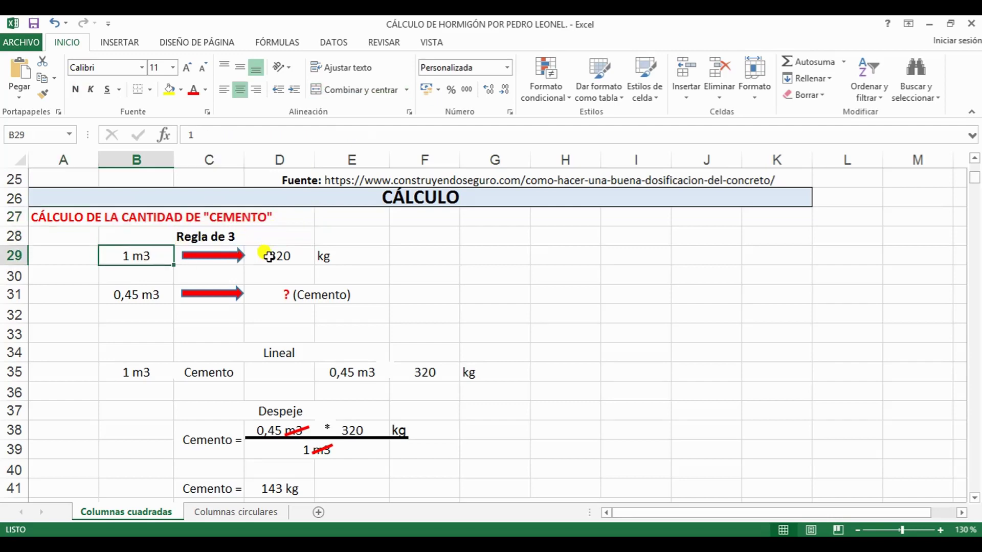
left_click(276, 256)
scroll(298, 277, "up", 2)
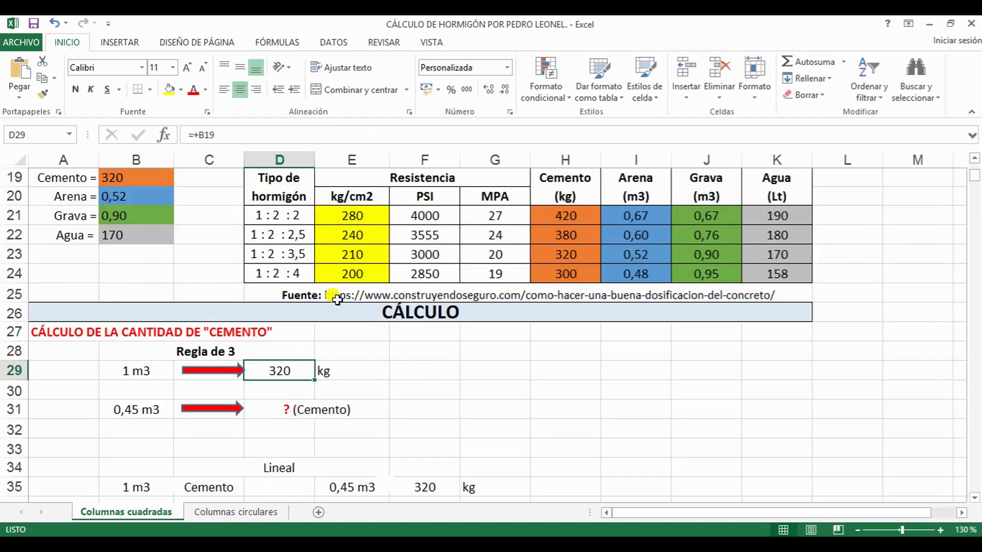
scroll(298, 277, "up", 2)
left_click_drag(557, 329, 770, 392)
scroll(648, 389, "down", 2)
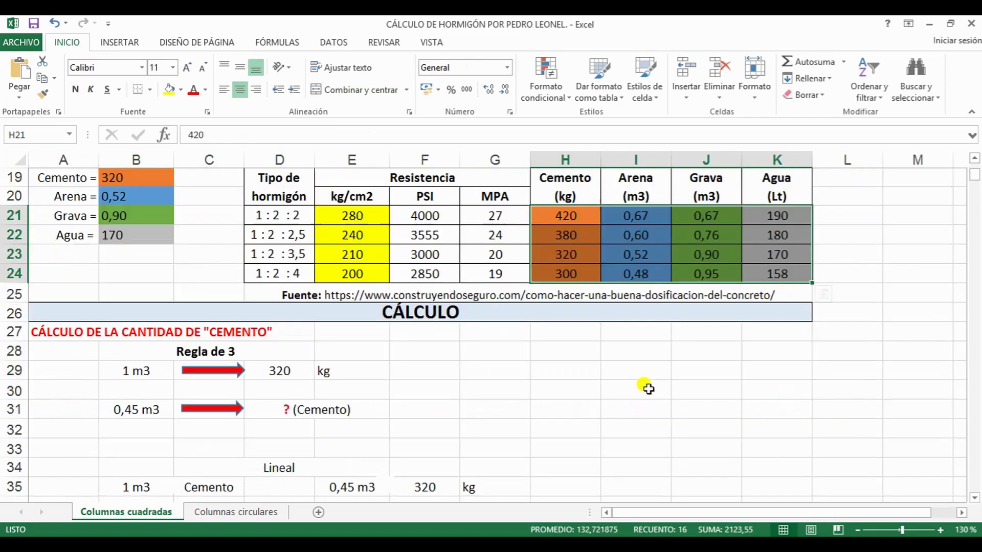
scroll(648, 389, "down", 1)
left_click_drag(512, 312, 454, 339)
Trace the volume in the cement rule of three (B31) back to the volume formula in E14
left_click(136, 344)
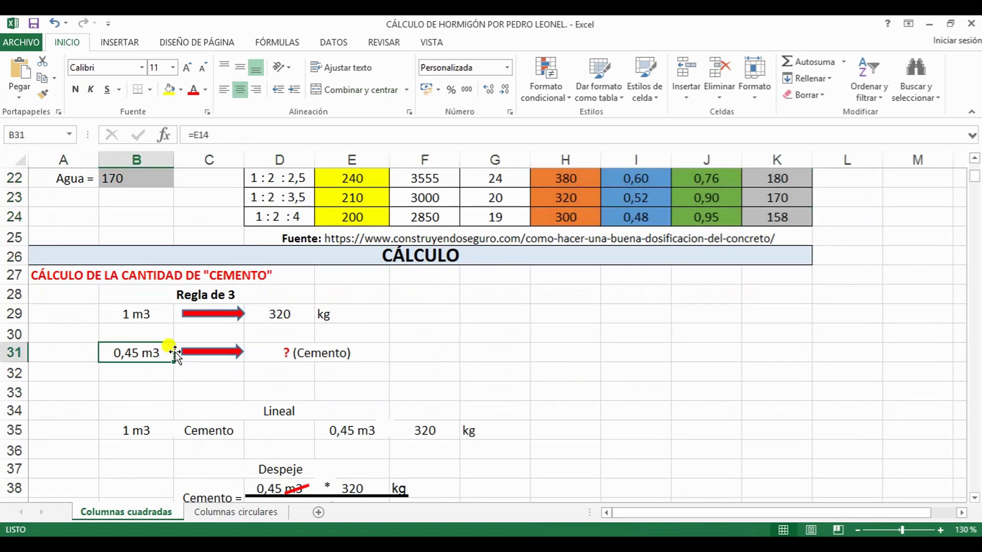
scroll(174, 353, "up", 3)
left_click(348, 196)
scroll(343, 220, "up", 2)
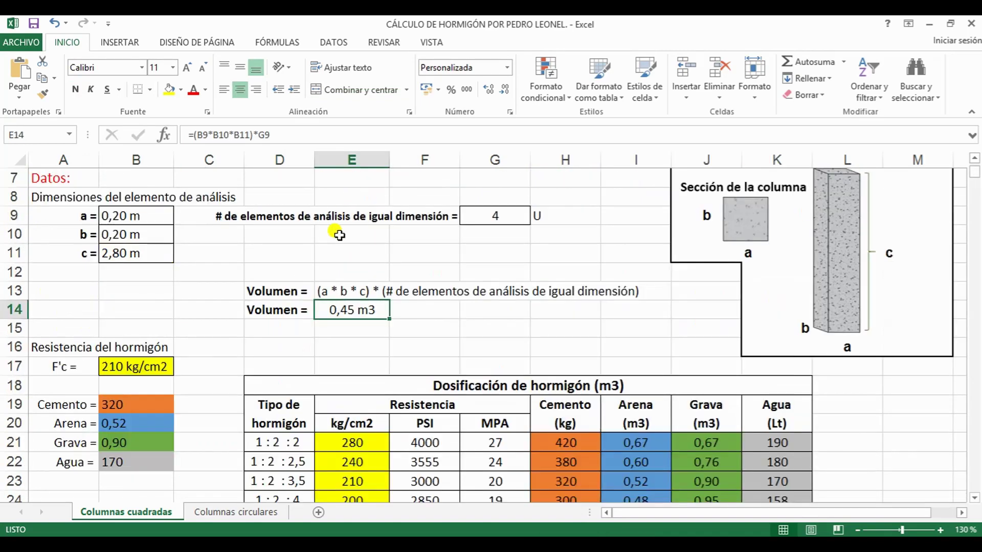
scroll(260, 276, "down", 5)
Review the unknown cement term in D31 and the formula that solves for the cement quantity in D41
left_click(259, 349)
scroll(265, 349, "down", 3)
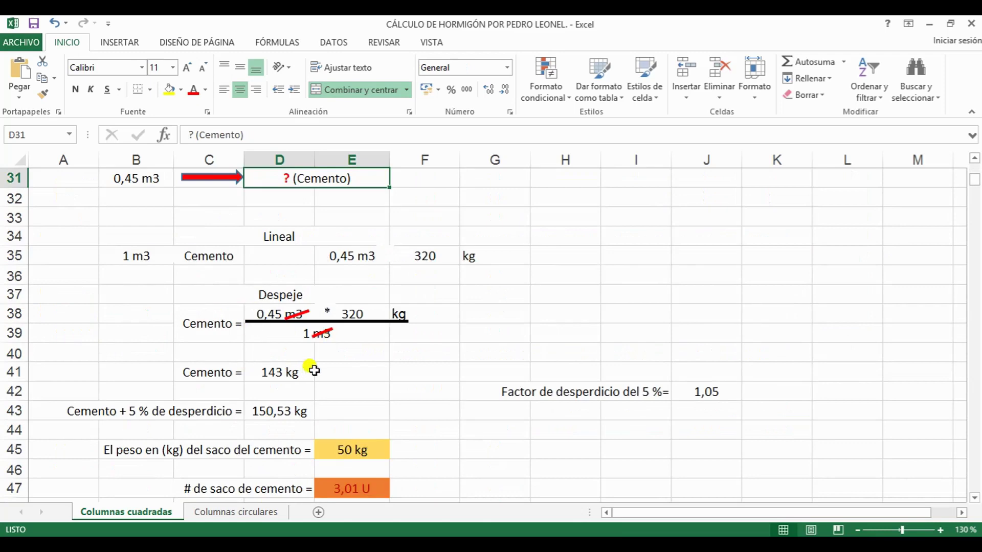
left_click(261, 372)
left_click(200, 372)
left_click(259, 372)
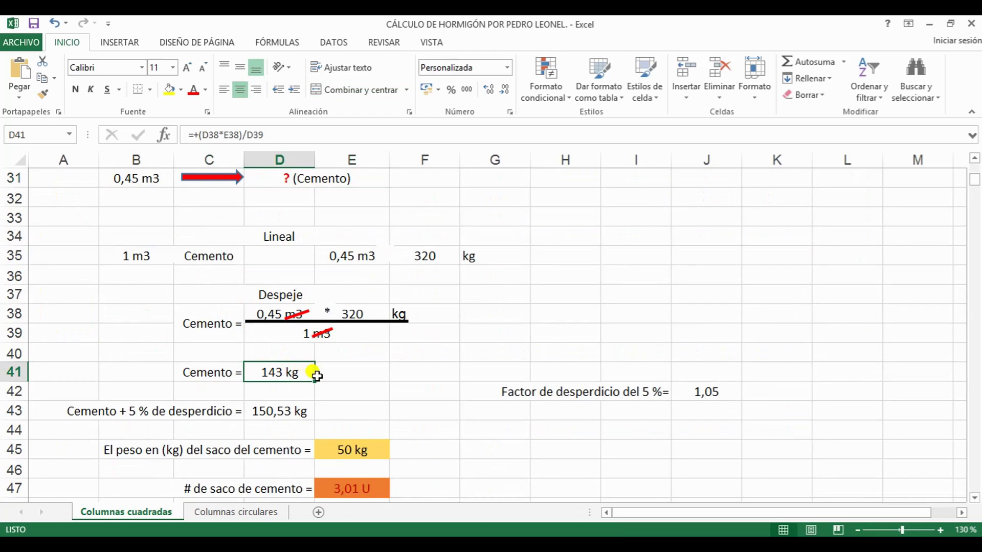
scroll(309, 364, "down", 1)
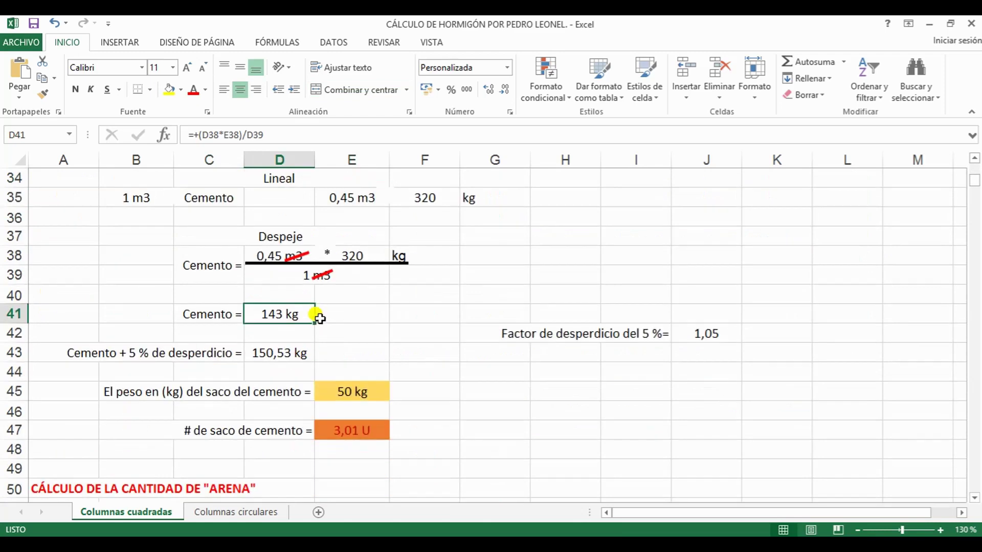
scroll(312, 358, "up", 1)
scroll(312, 353, "down", 2)
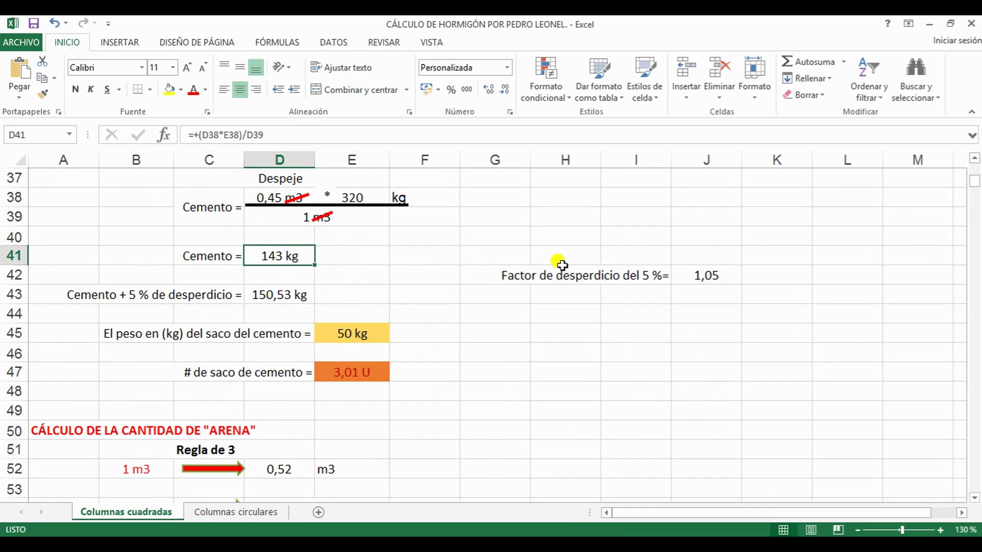
Examine the 5 % waste factor in J42 and the formula in D43 that applies it to the cement quantity
left_click(524, 276)
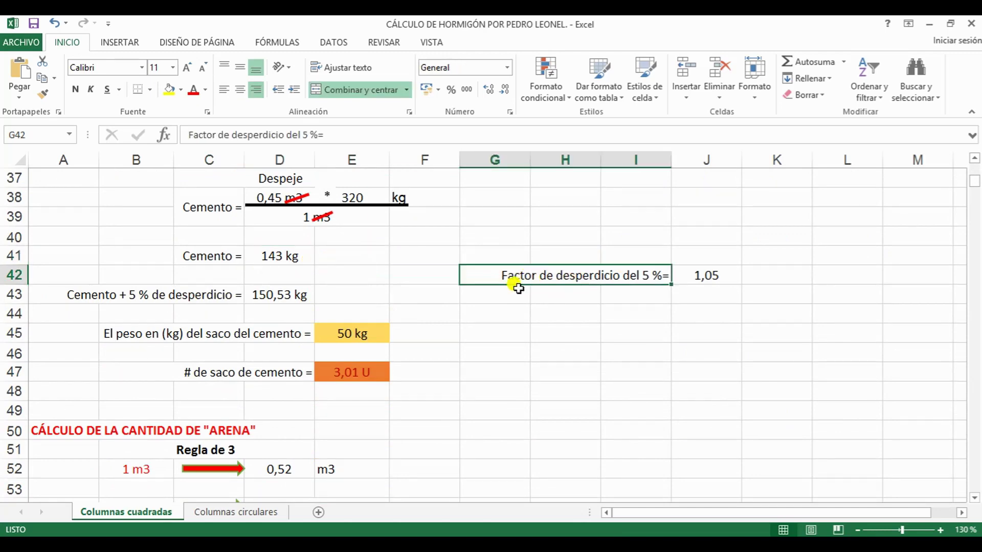
left_click(714, 277)
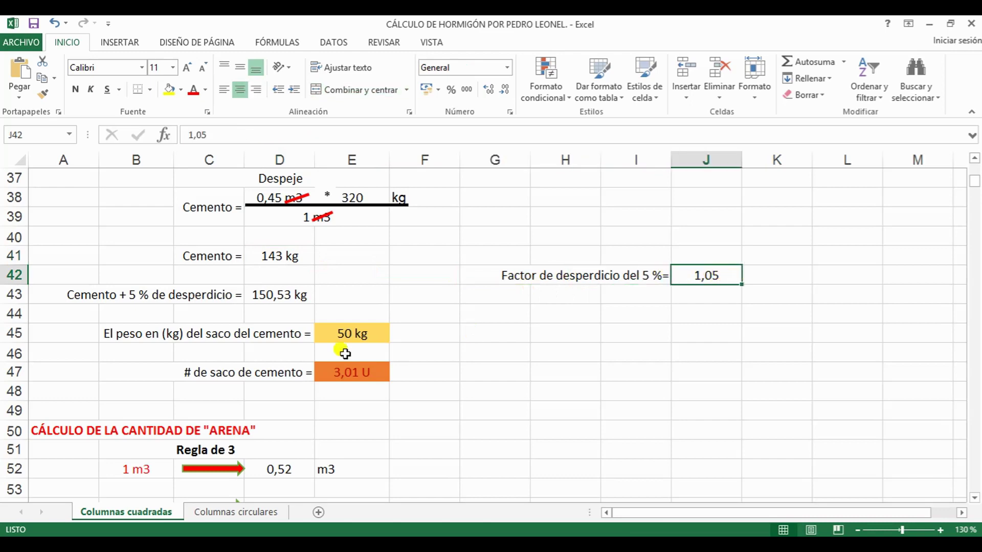
left_click(269, 296)
left_click(266, 135)
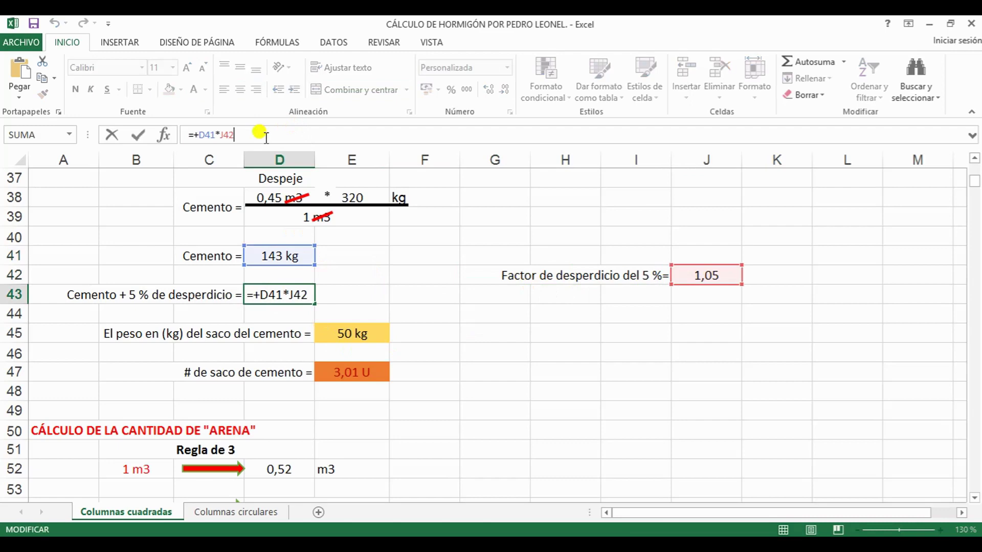
left_click(351, 292)
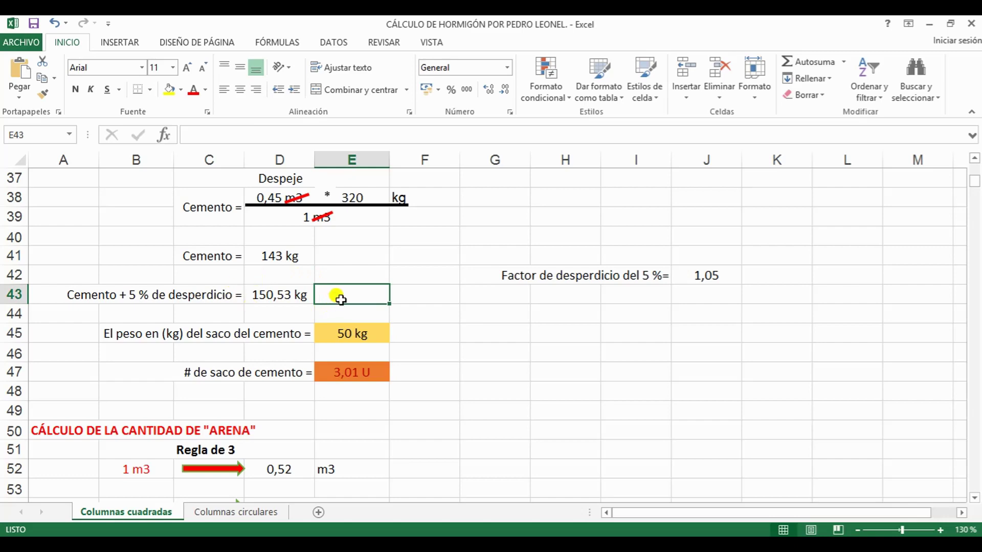
left_click(297, 294)
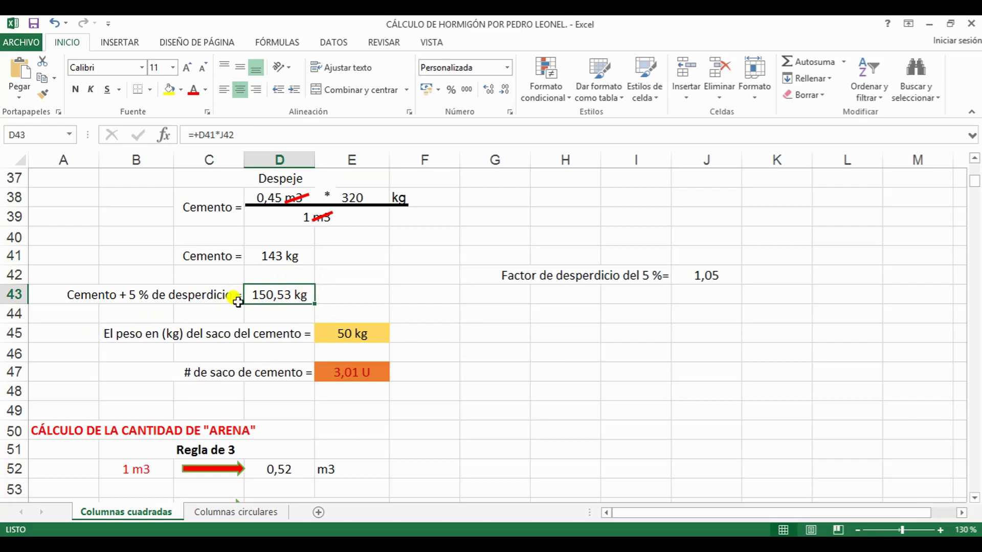
Examine the cement bag weight in E45 and the formula in E47 that calculates the number of cement bags
left_click(97, 334)
left_click(115, 334)
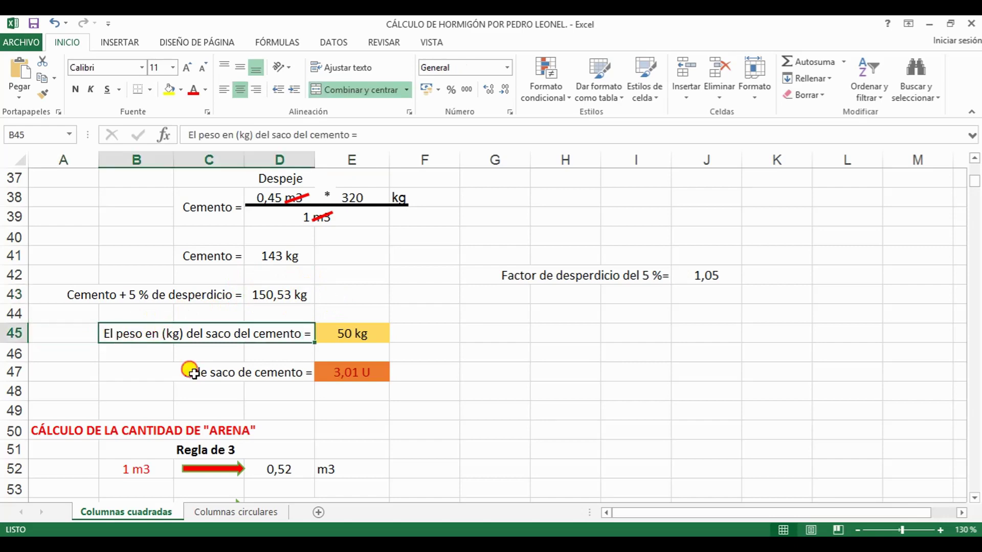
left_click(193, 374)
left_click(357, 334)
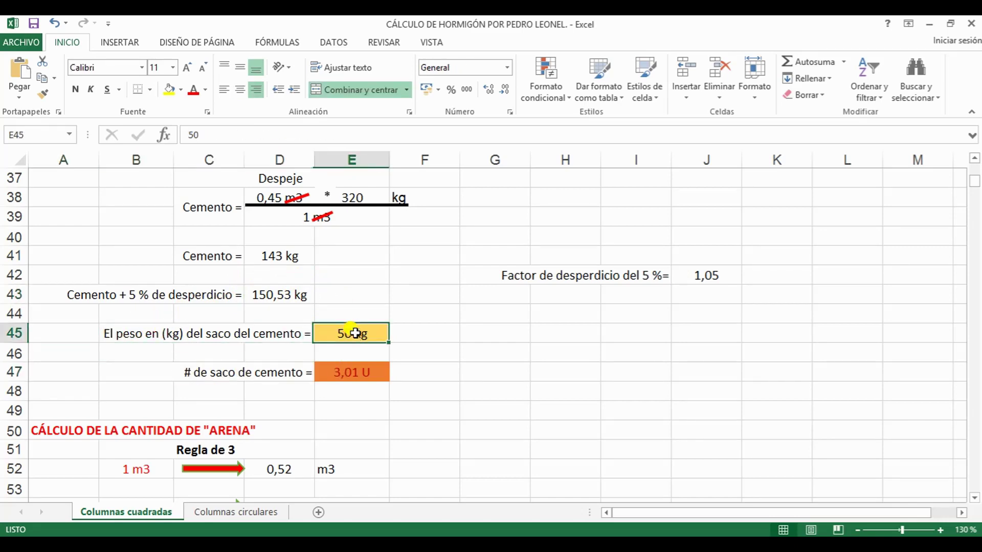
left_click(356, 373)
left_click(249, 135)
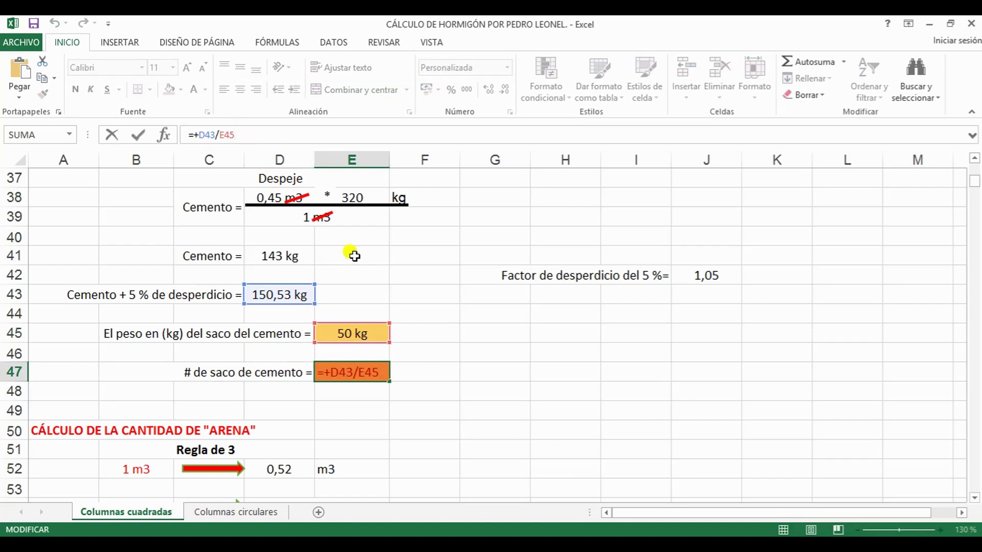
left_click(428, 336)
left_click(369, 376)
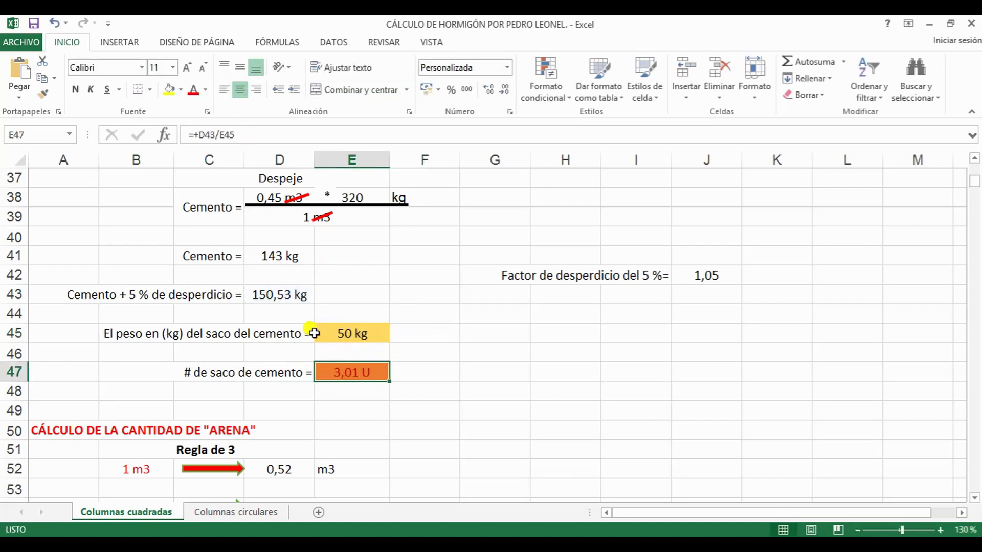
left_click(240, 334)
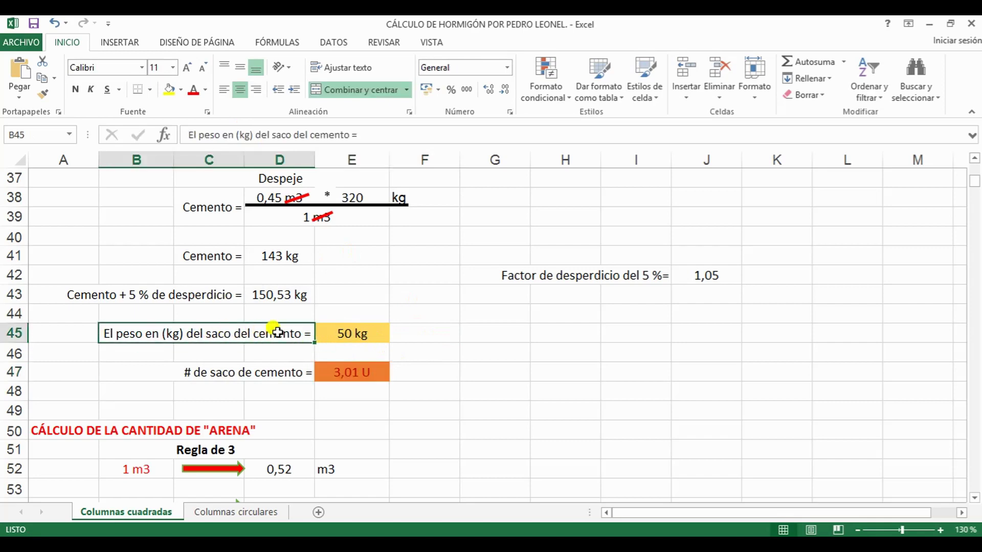
left_click(366, 337)
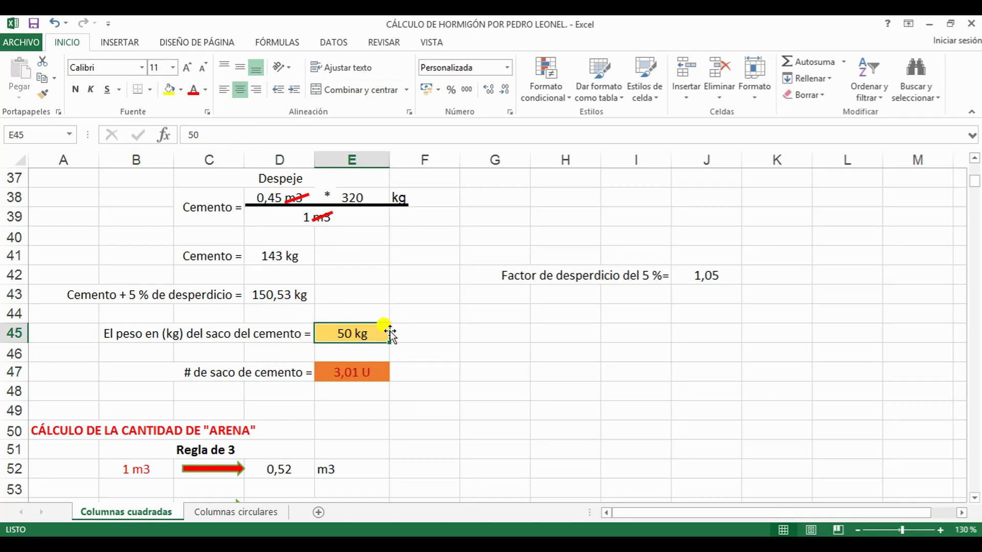
Look over the calculation sections for the quantities of sand, gravel and water
scroll(392, 331, "down", 4)
scroll(385, 332, "down", 3)
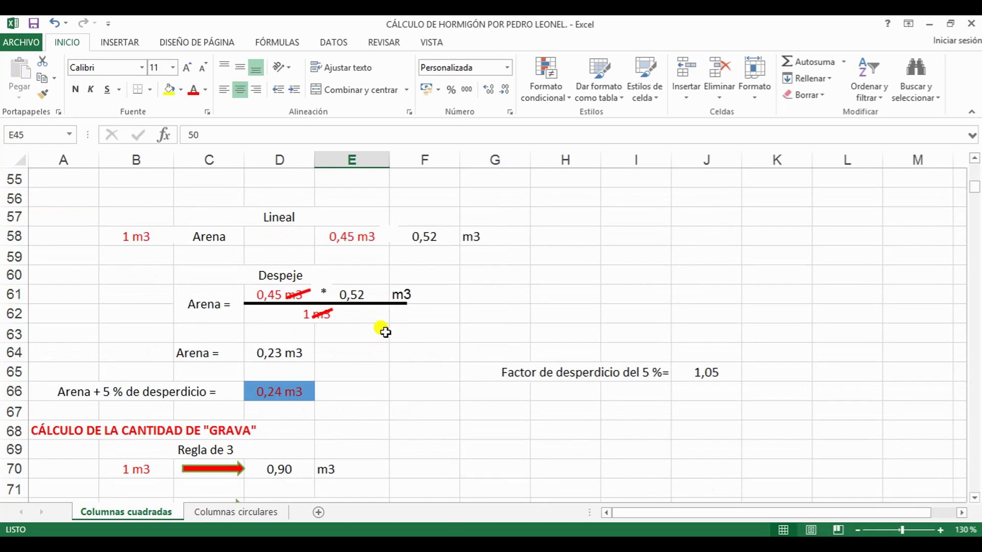
scroll(385, 333, "up", 2)
scroll(385, 332, "down", 1)
scroll(385, 333, "down", 10)
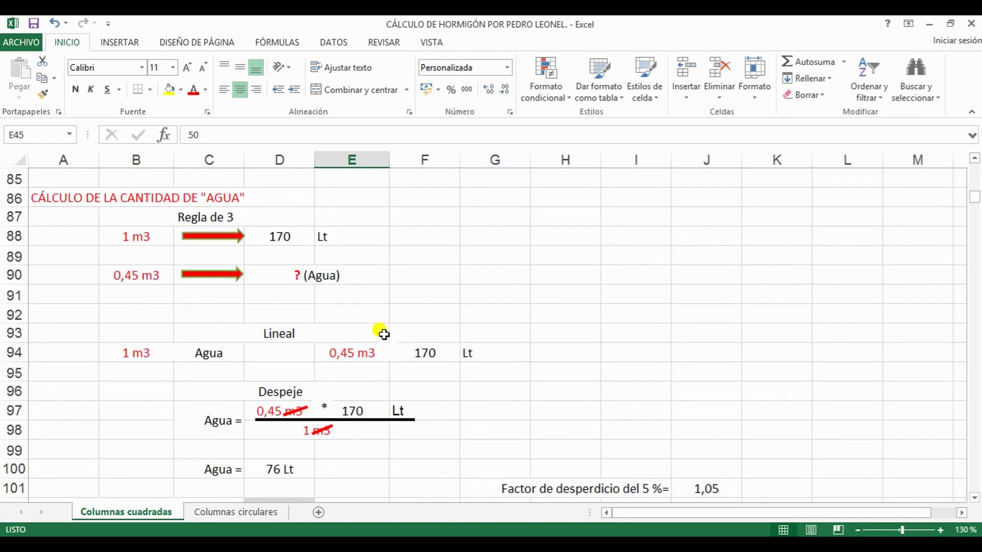
scroll(384, 334, "up", 7)
scroll(384, 334, "up", 5)
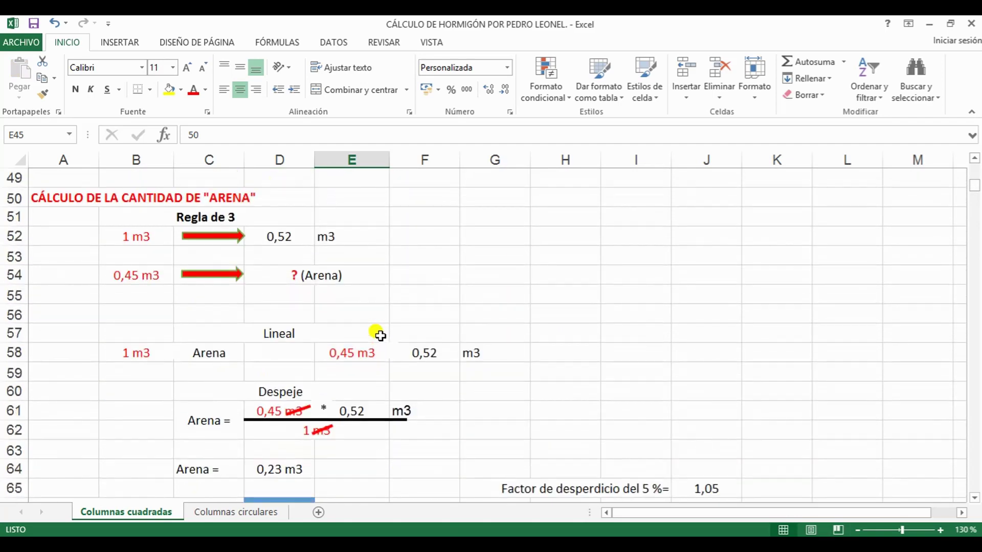
Review the ARENA, GRAVA and AGUA calculations and their quantities with 5 % waste in D66, D84 and D102
left_click_drag(59, 203, 255, 210)
scroll(247, 313, "down", 3)
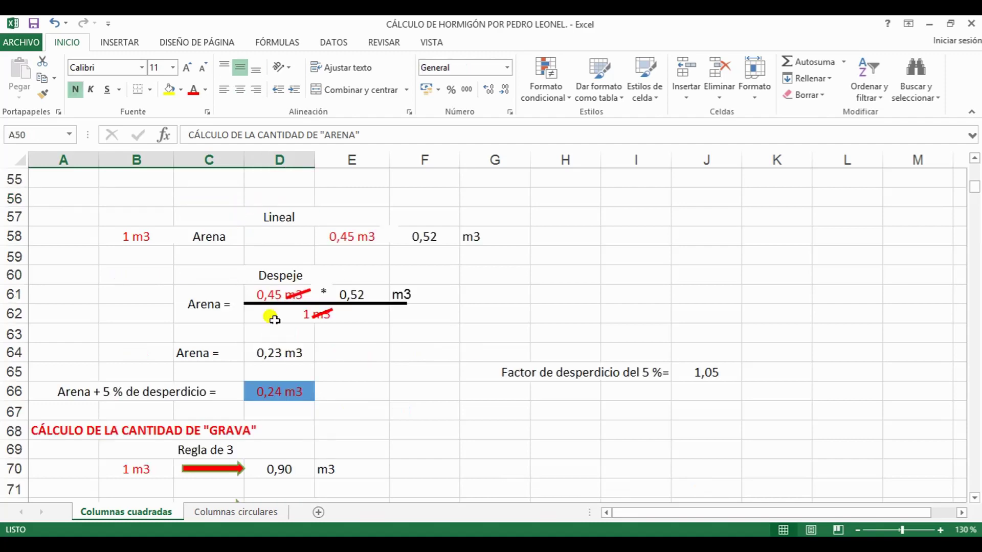
left_click(283, 386)
scroll(285, 386, "down", 1)
left_click_drag(121, 323, 258, 312)
scroll(265, 318, "down", 3)
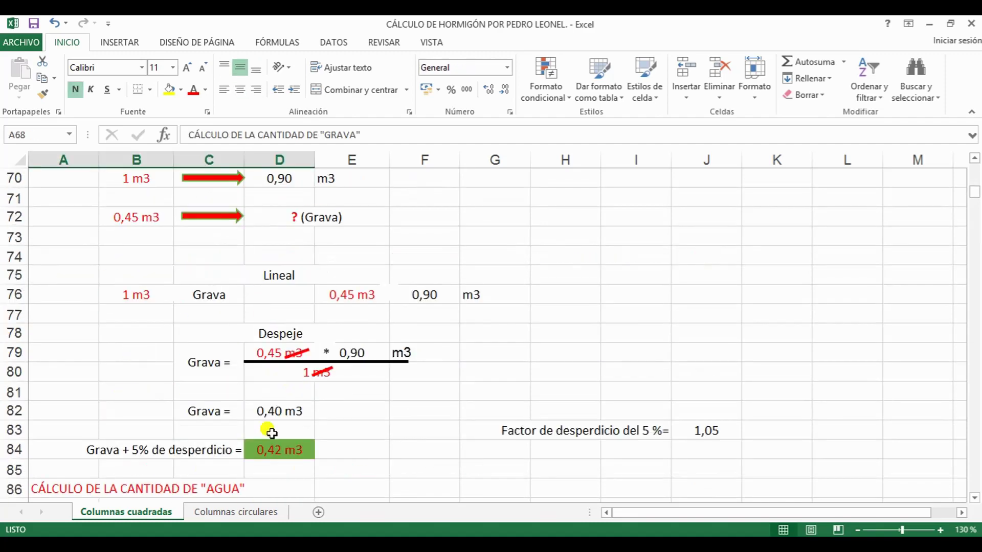
left_click(274, 450)
scroll(259, 373, "down", 3)
left_click_drag(66, 313, 286, 314)
scroll(285, 317, "down", 3)
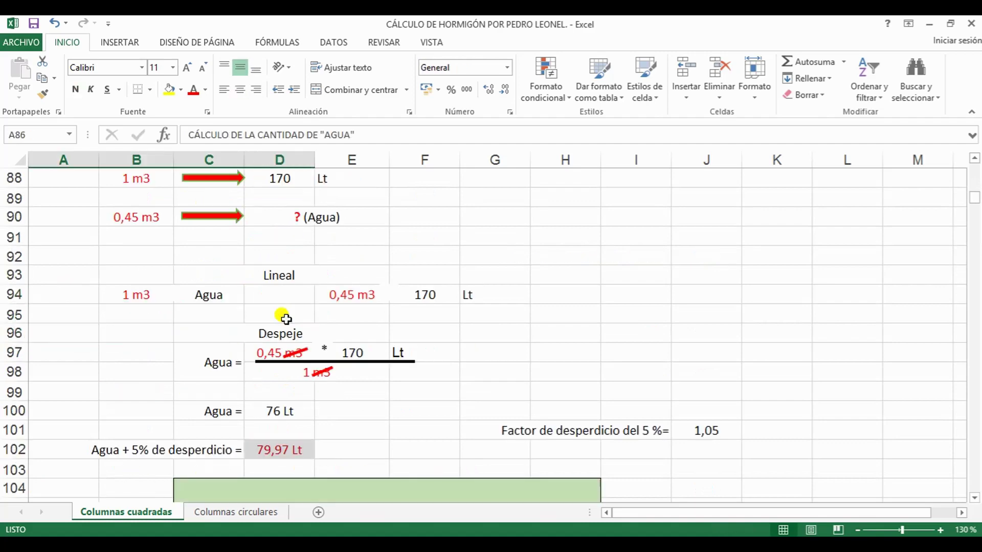
left_click(273, 447)
scroll(333, 345, "down", 3)
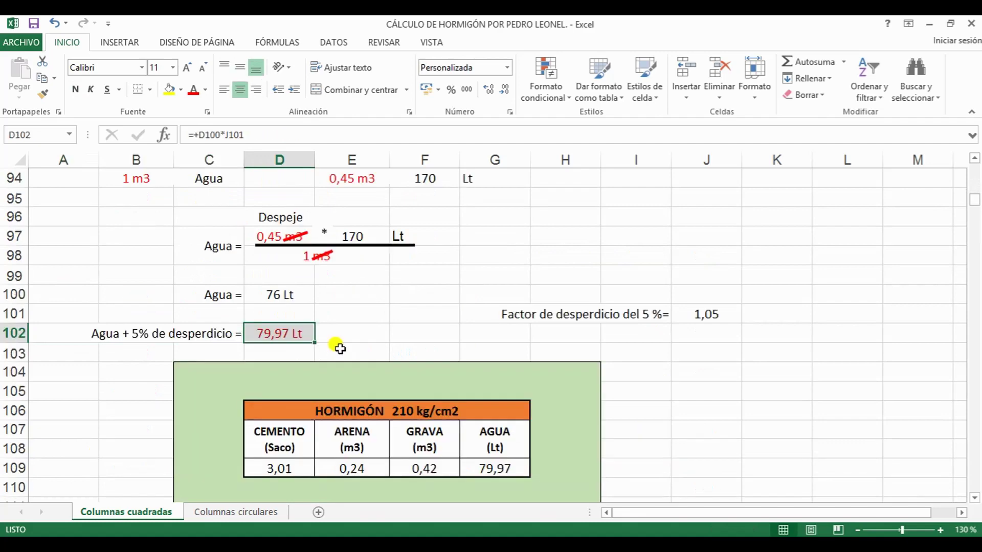
Copy the HORMIGÓN 210 kg/cm2 quantities in D109:G109 and paste them as values into the 20 x 20 cm square column row, starting at D117
left_click_drag(346, 353, 481, 425)
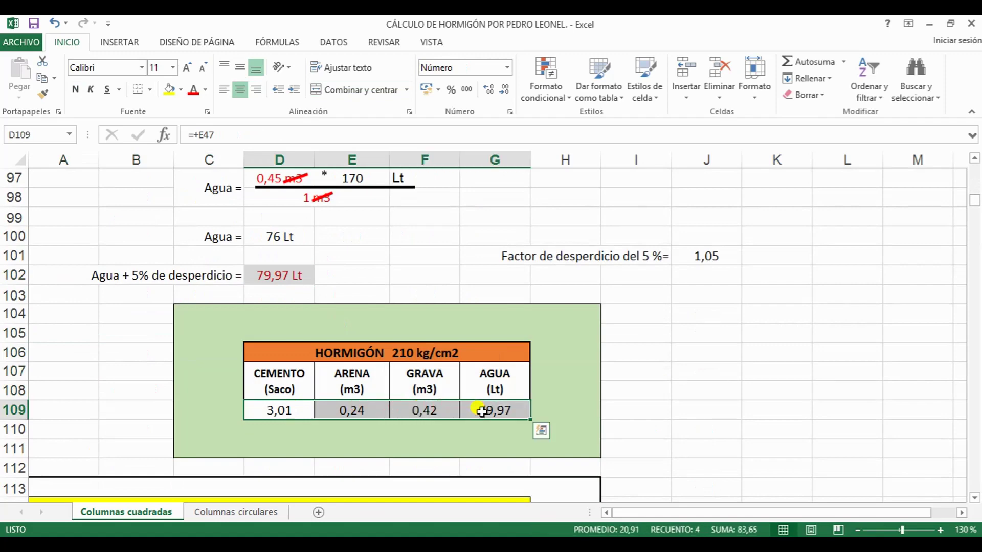
key("ctrl+c")
scroll(424, 410, "down", 3)
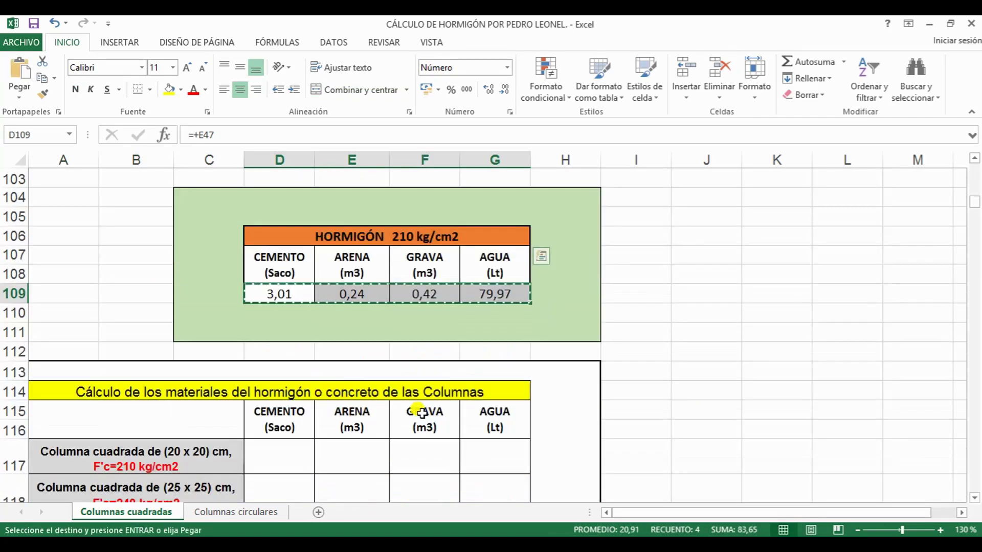
left_click(277, 395)
right_click(281, 394)
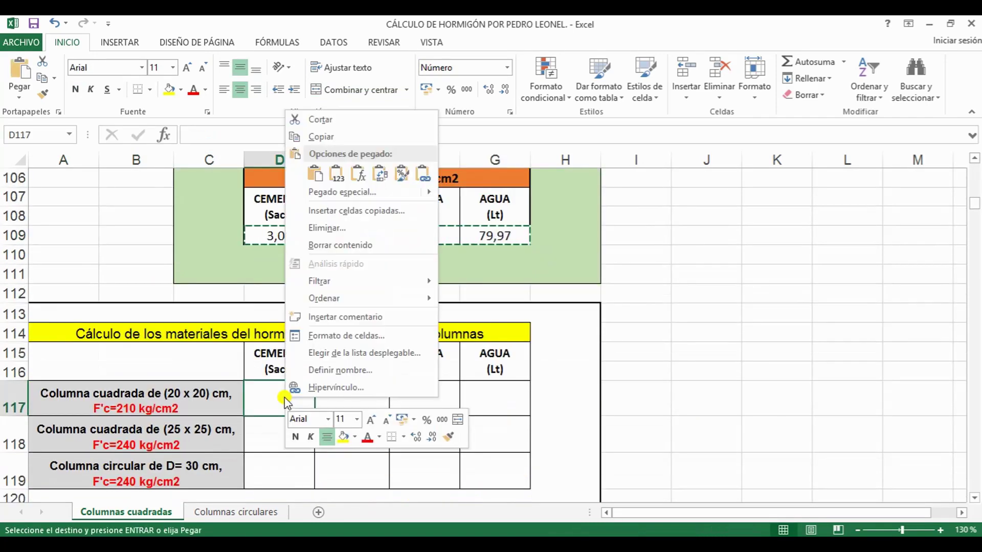
left_click(337, 174)
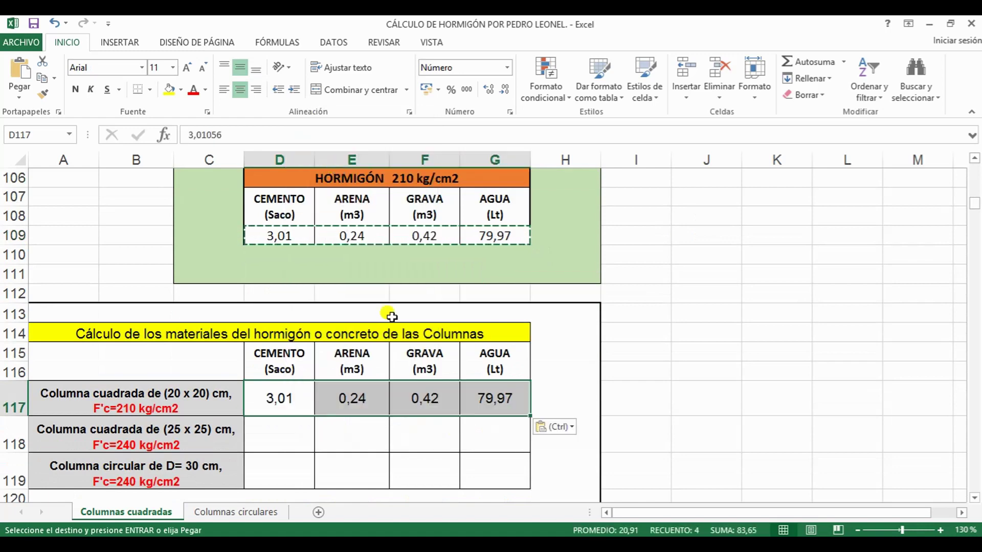
key("Escape")
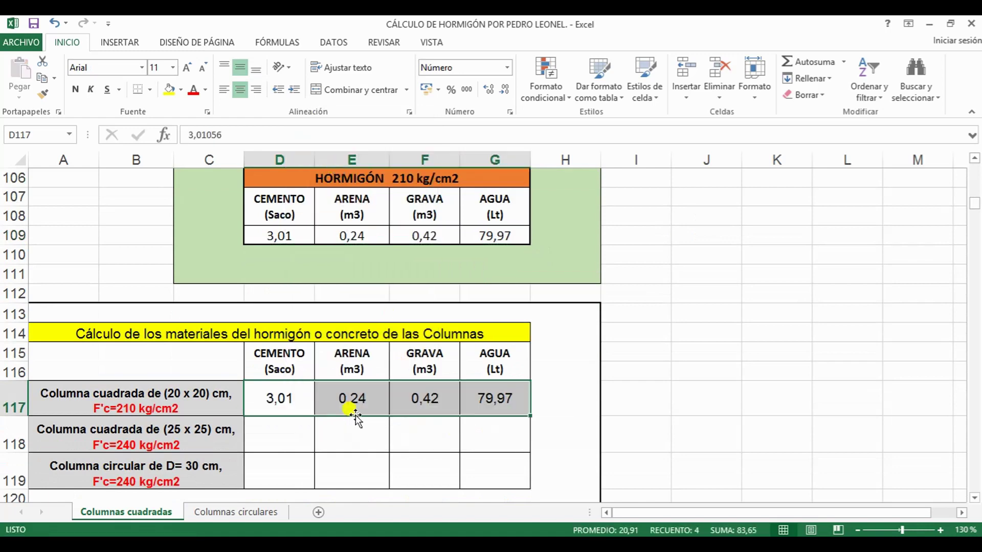
Select the 25 x 25 cm square column row, A118 to G118, in the column materials table
left_click(178, 436)
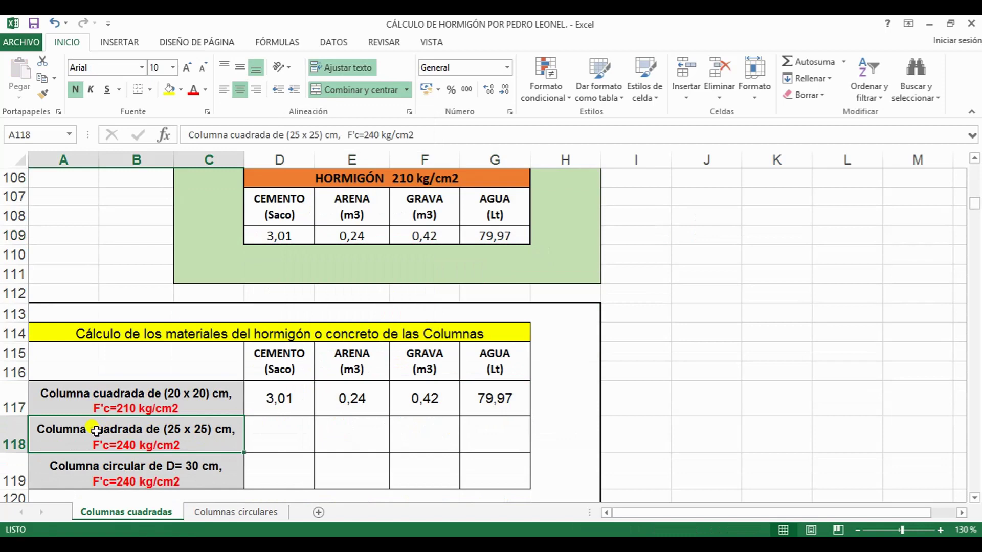
left_click_drag(105, 430, 473, 431)
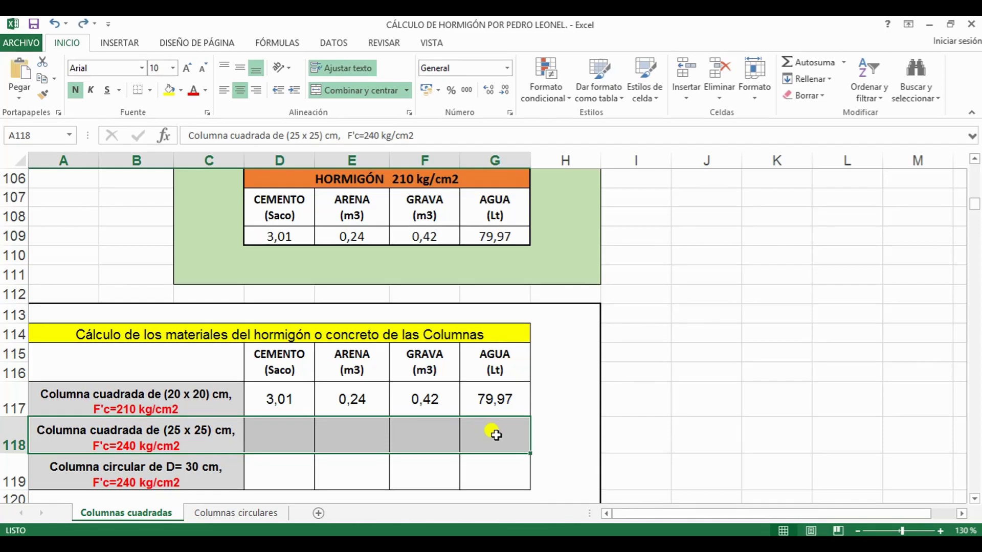
Go back to the element dimensions data, then switch to AutoCAD, examine the square column's section dimensions and return to Excel
scroll(496, 435, "up", 20)
scroll(495, 396, "up", 14)
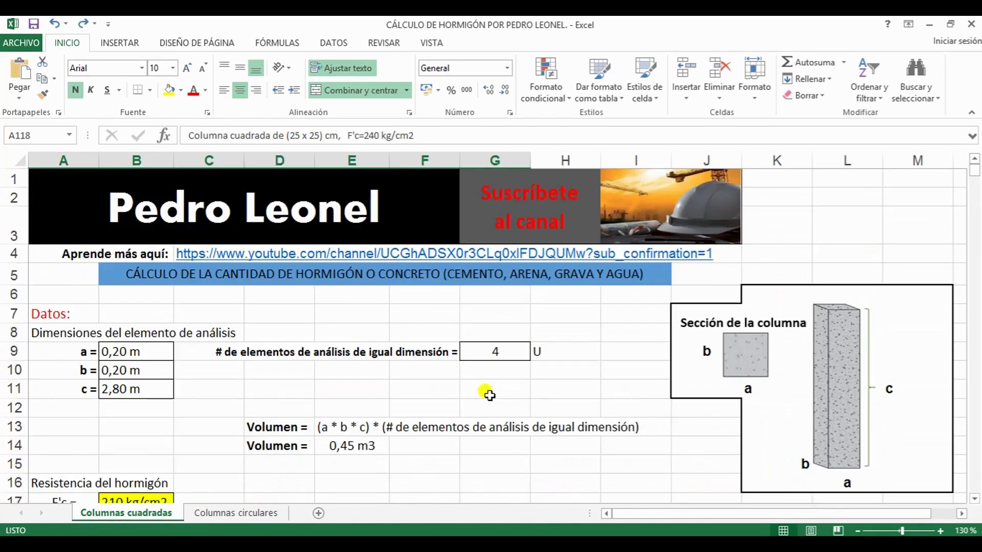
left_click_drag(72, 332, 201, 331)
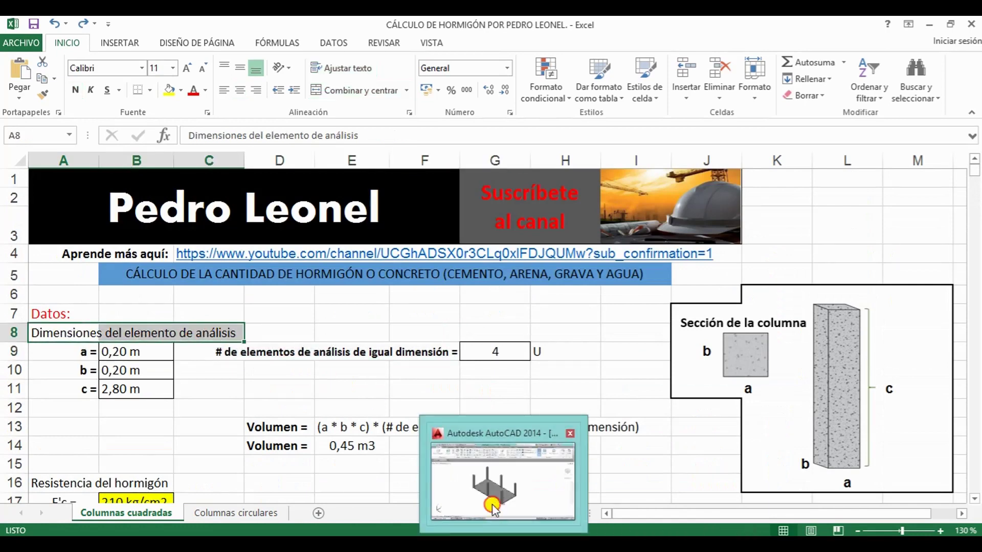
left_click(480, 503)
scroll(478, 443, "up", 6)
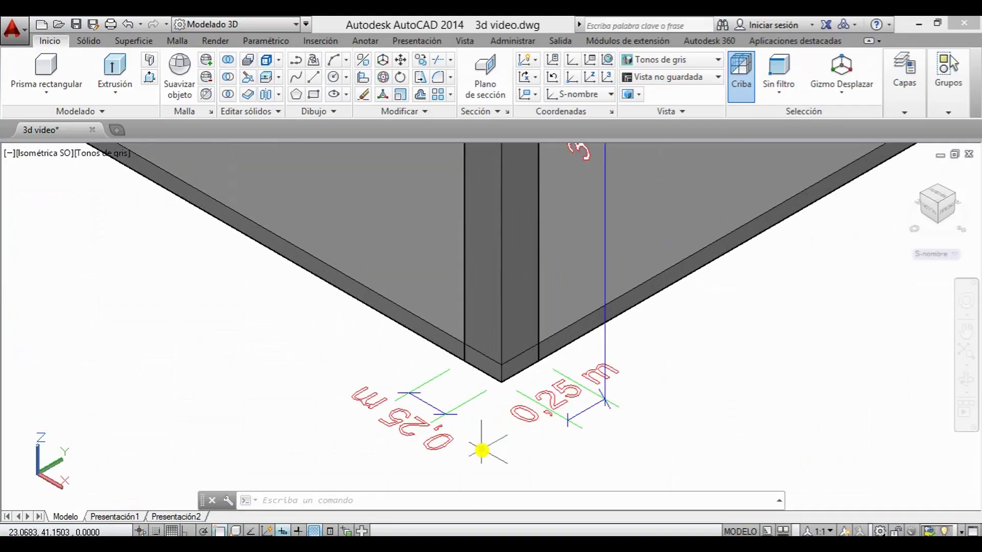
scroll(488, 429, "down", 6)
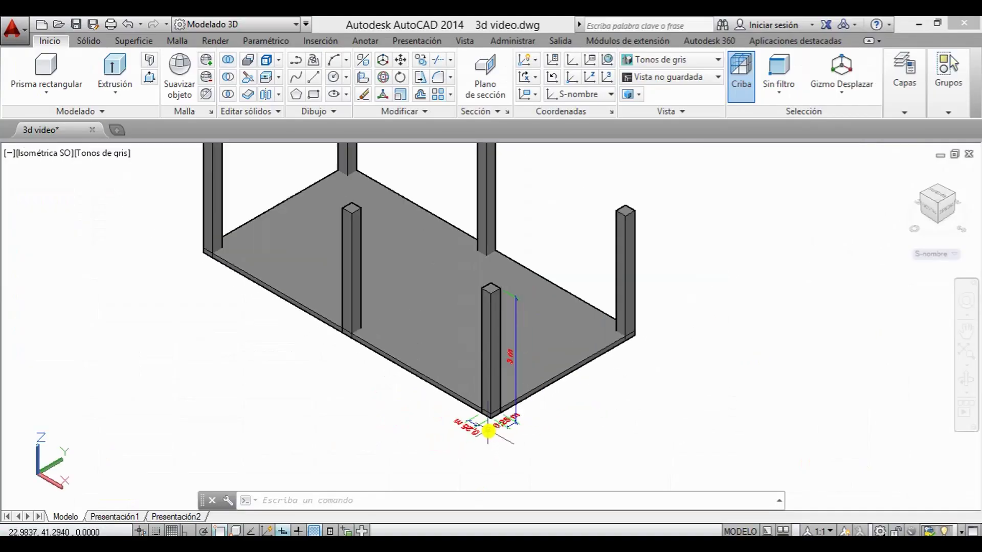
left_click(450, 487)
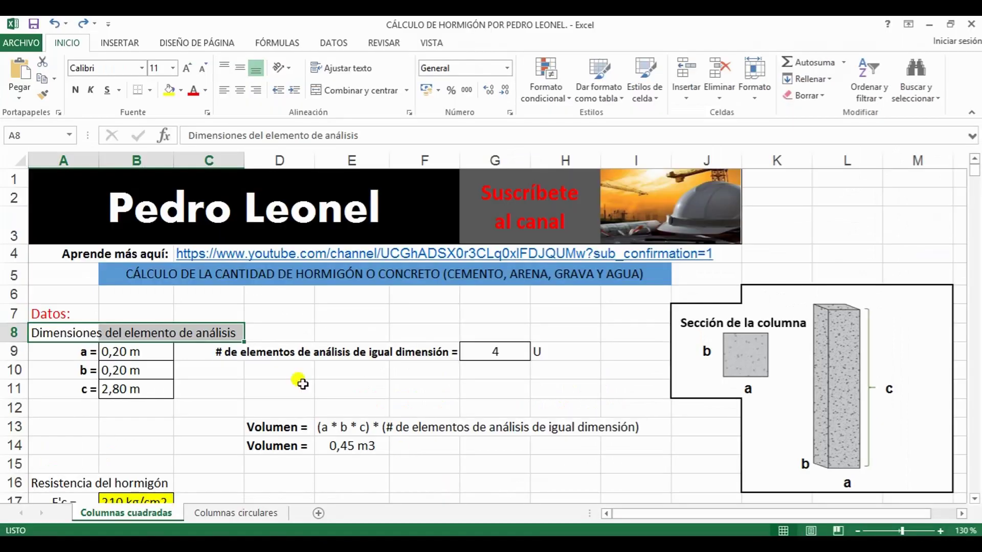
Set the column section dimensions a and b in B9 and B10 to 0,25 m each
left_click(141, 357)
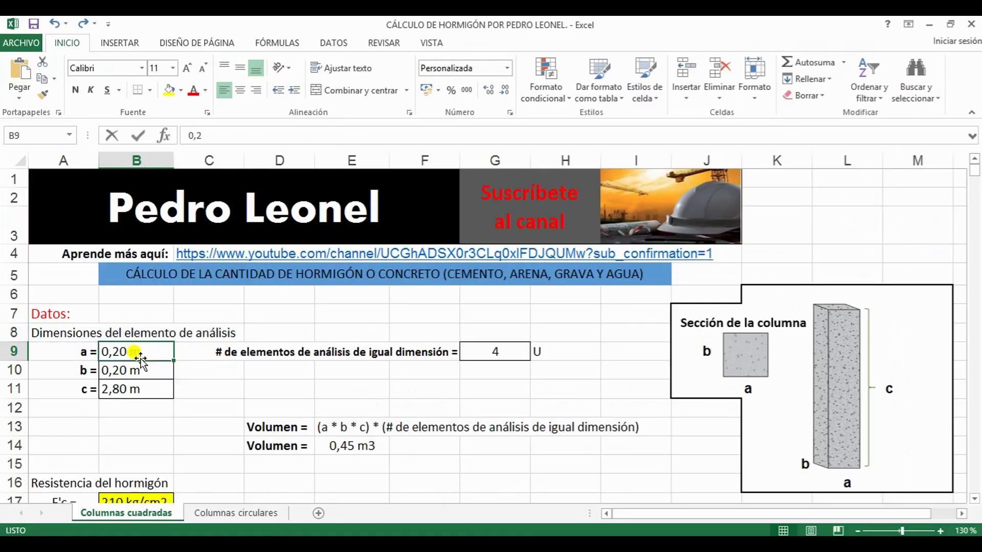
type("0,")
key("Return")
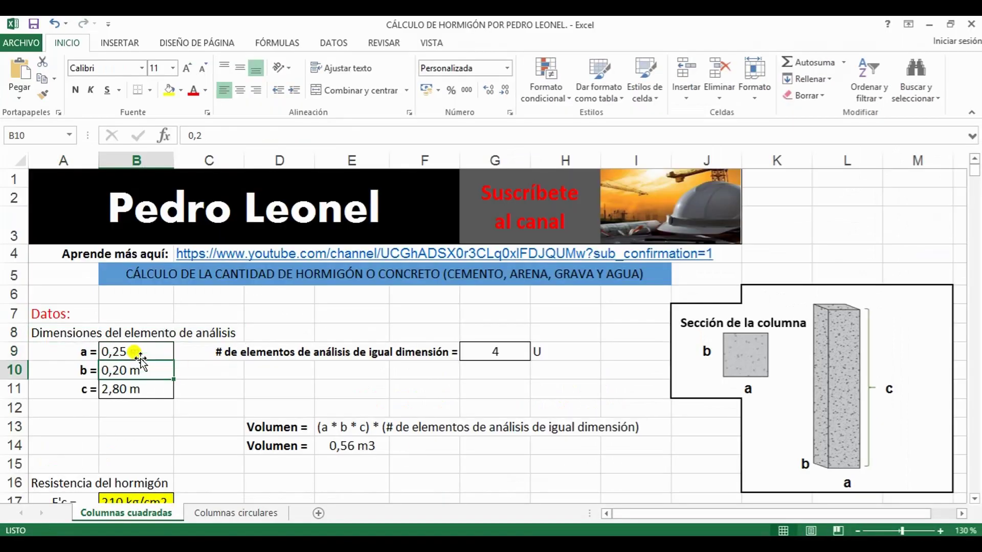
type("0")
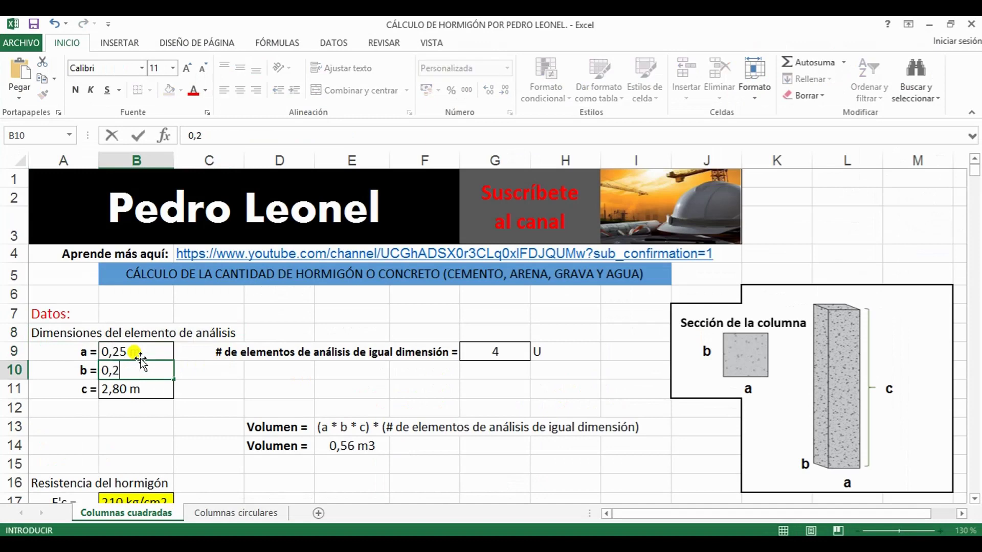
key("Return")
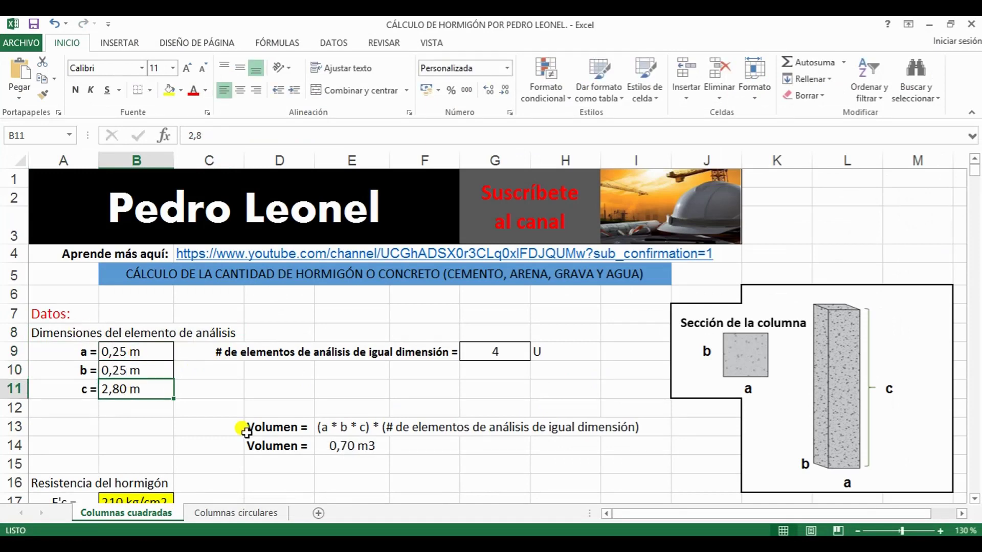
Check the column's height dimension in the AutoCAD model and set the height c in B11 to 3 m in Excel
left_click(501, 460)
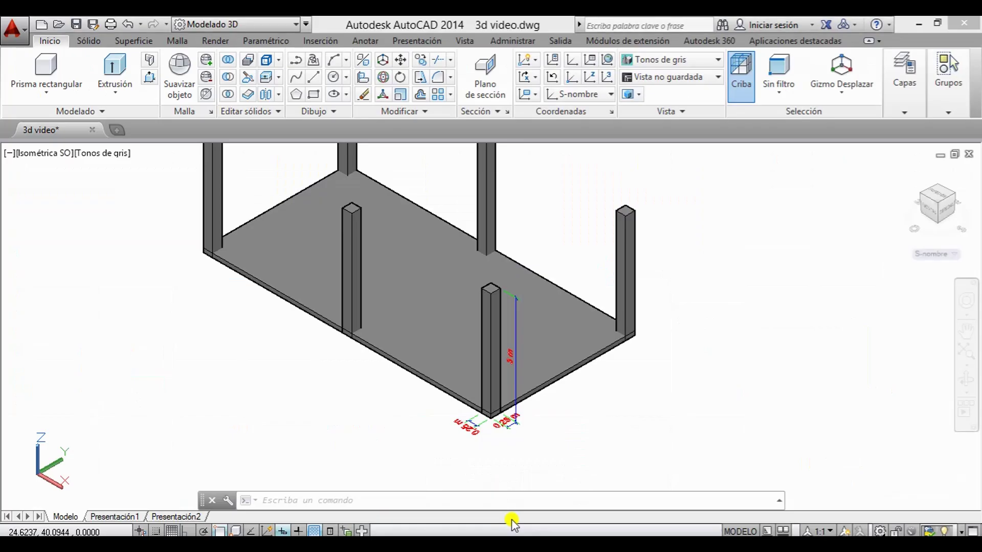
scroll(515, 377, "up", 4)
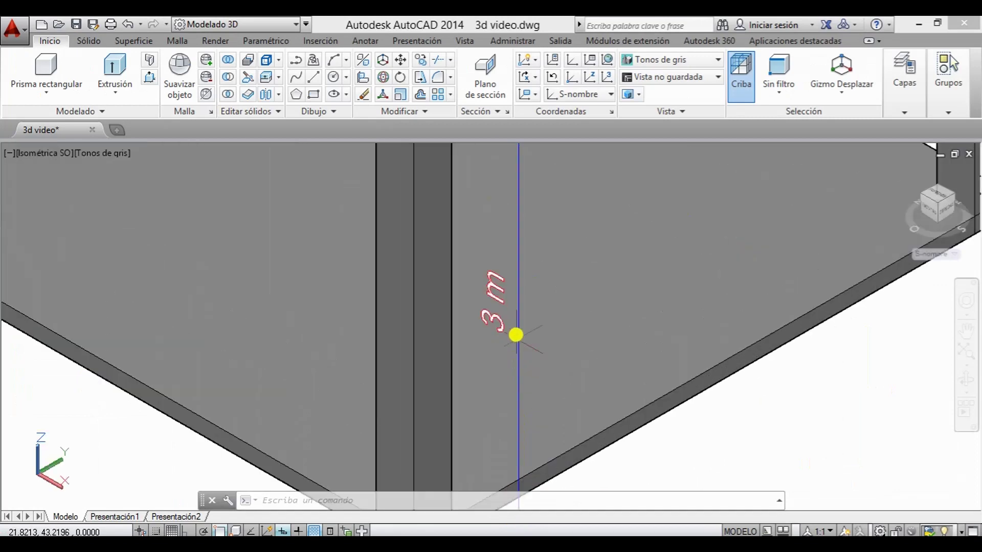
scroll(491, 354, "down", 4)
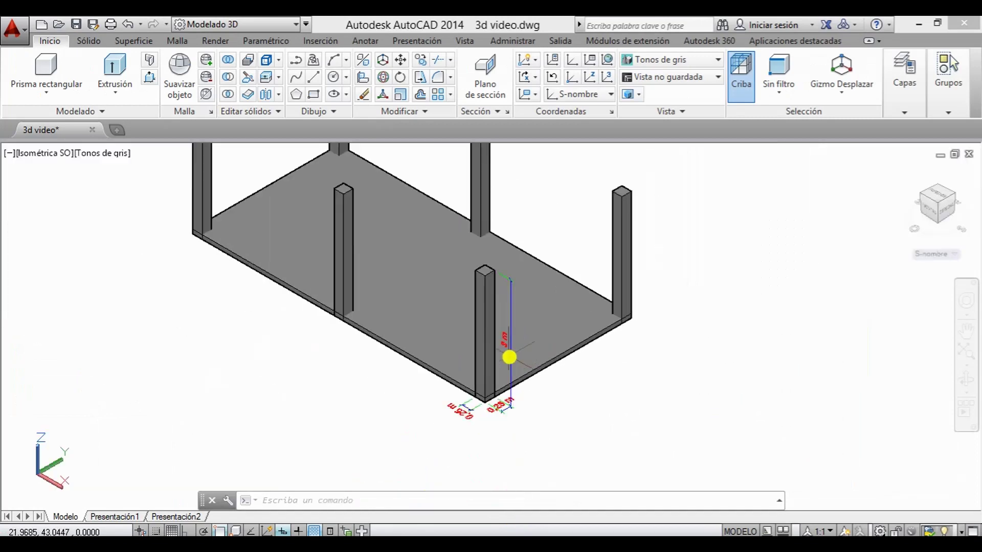
mouse_move(459, 544)
left_click(445, 480)
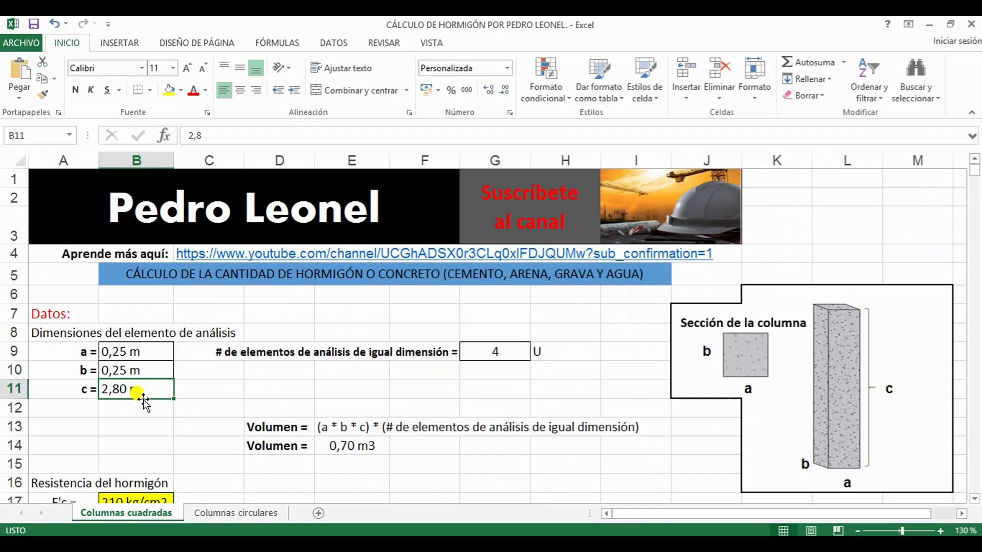
type("3")
key("Return")
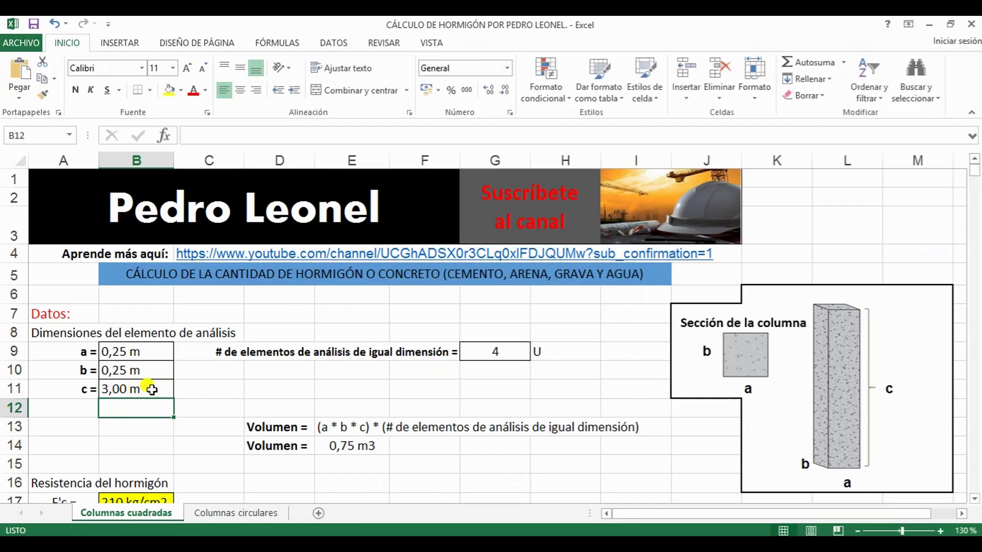
Count the equal columns in the AutoCAD model and set the number of equal elements in G9 to 6 in Excel
left_click(297, 352)
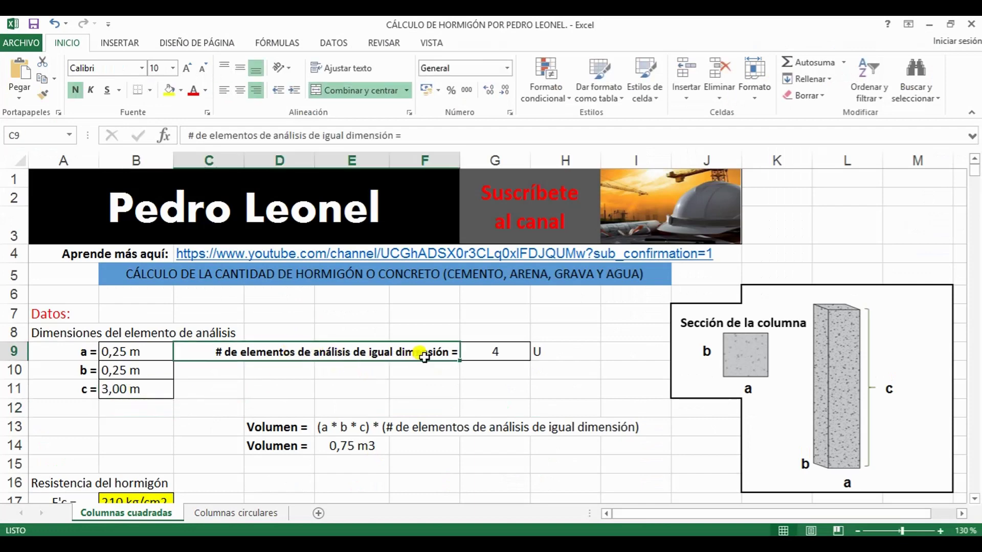
left_click(492, 488)
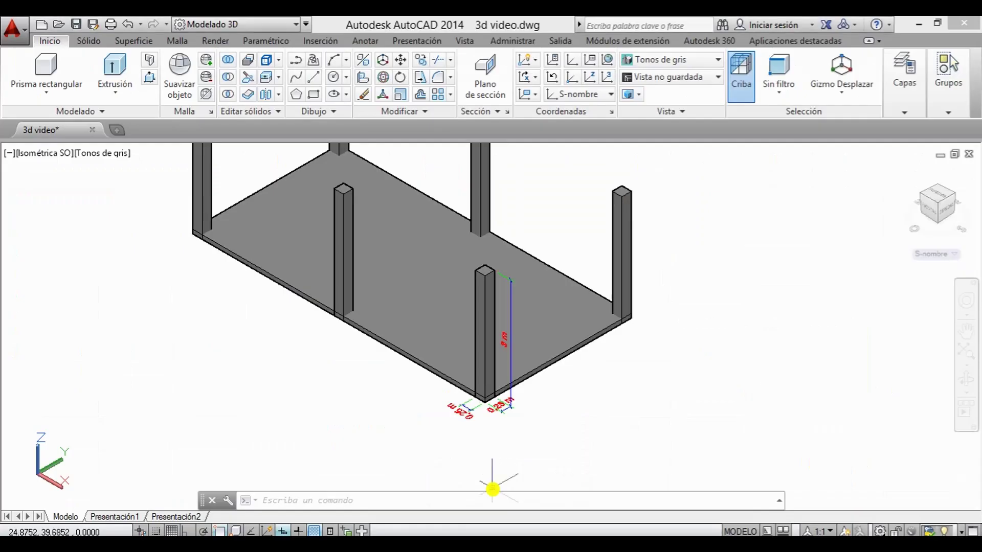
scroll(479, 434, "down", 2)
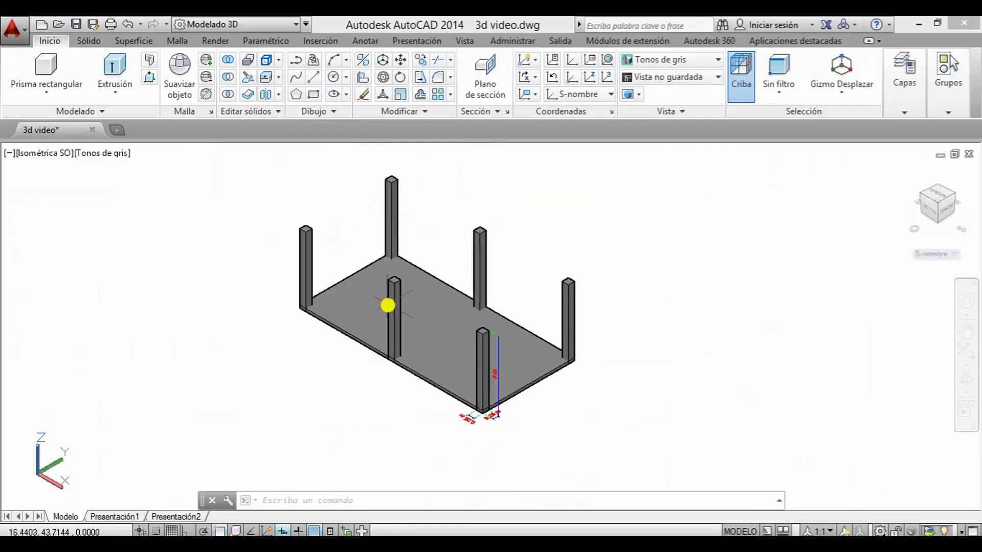
mouse_move(471, 514)
left_click(469, 487)
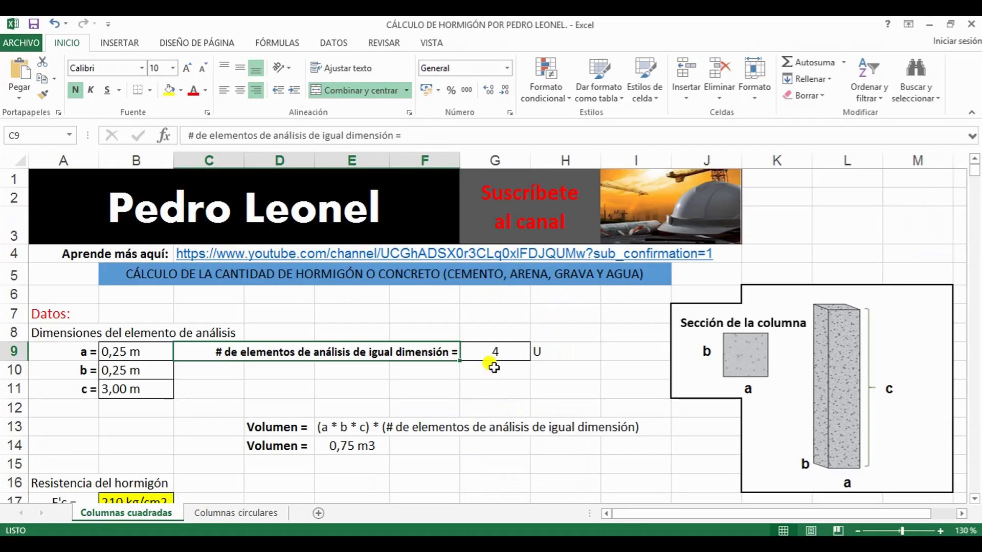
left_click(492, 352)
type("5")
key("Return")
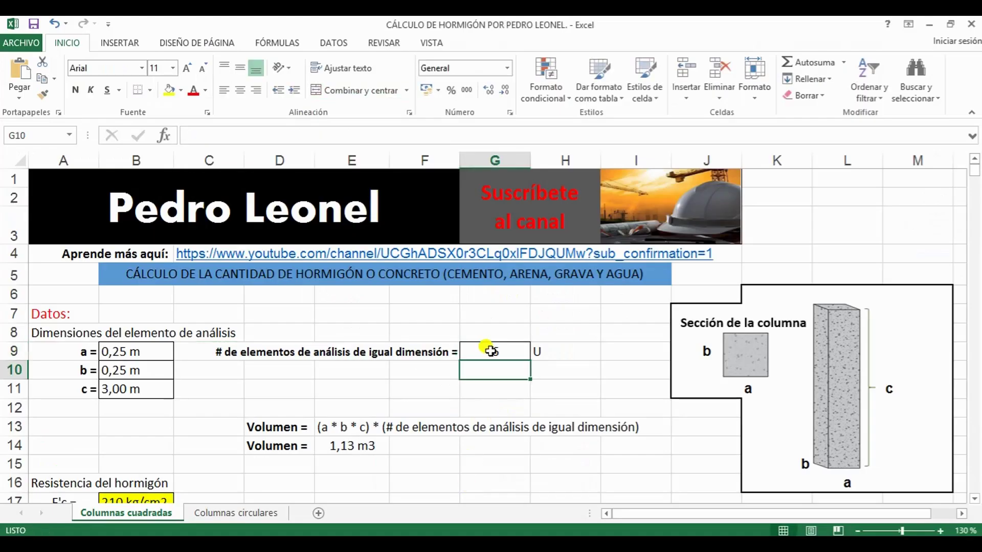
Set the concrete strength F'c in B17 to 240 kg/cm2
scroll(435, 386, "down", 3)
left_click_drag(35, 291, 170, 287)
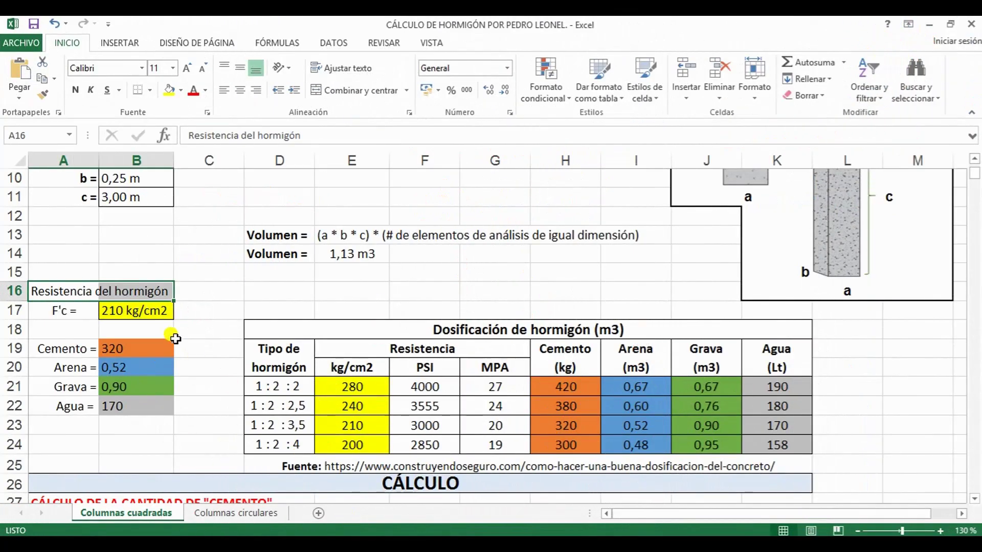
left_click(145, 311)
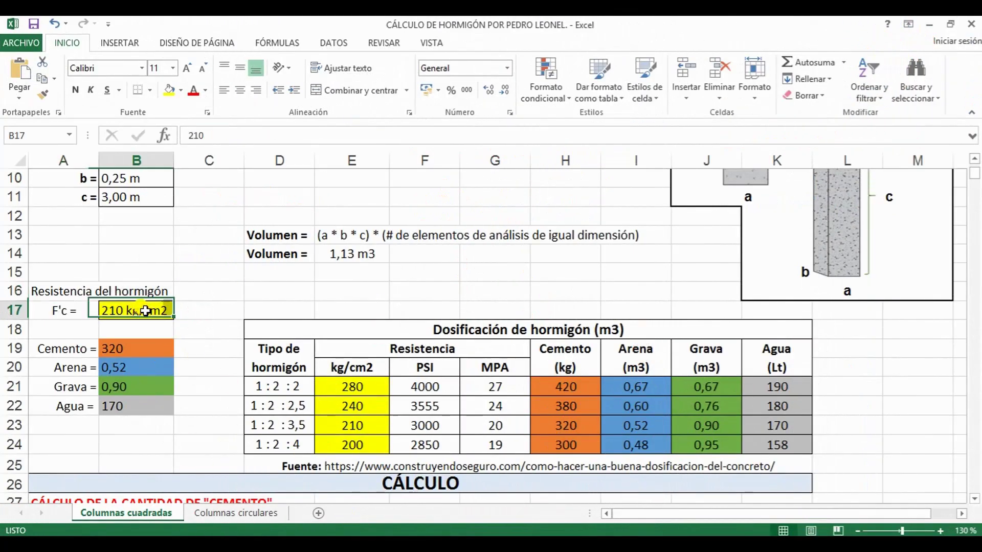
type("240")
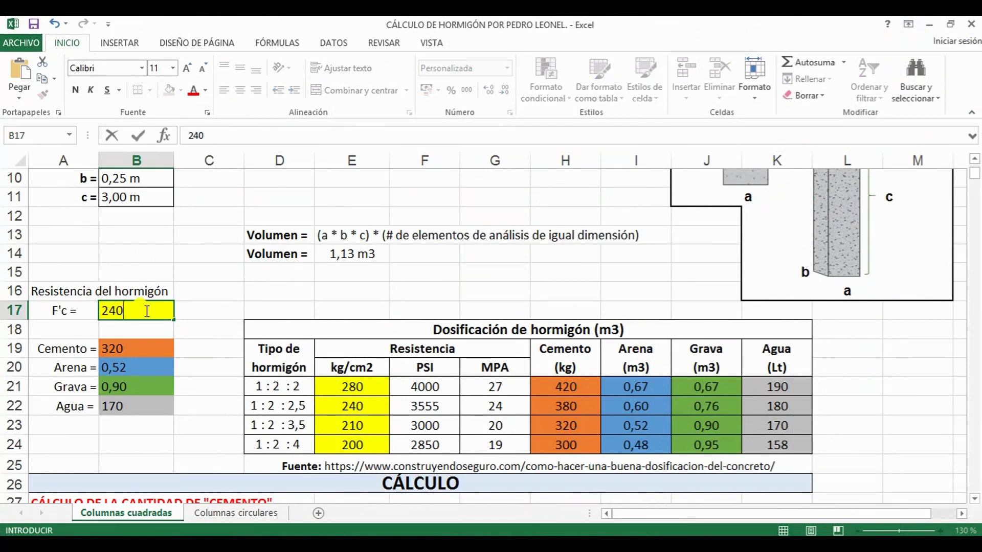
key("Return")
Review the cement, sand, gravel and water calculations, including the cement bag weight in E45, down to the HORMIGÓN summary
scroll(235, 330, "down", 8)
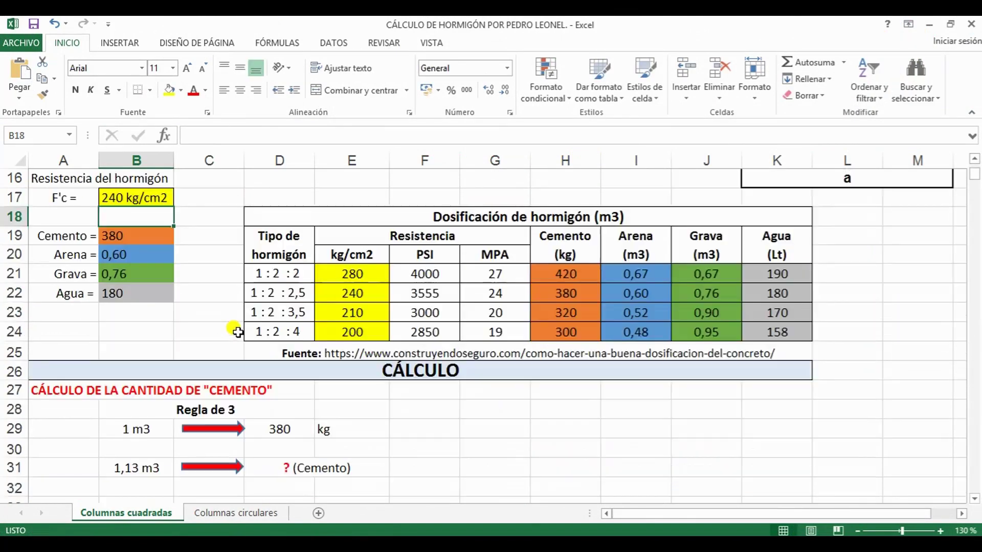
scroll(238, 333, "down", 2)
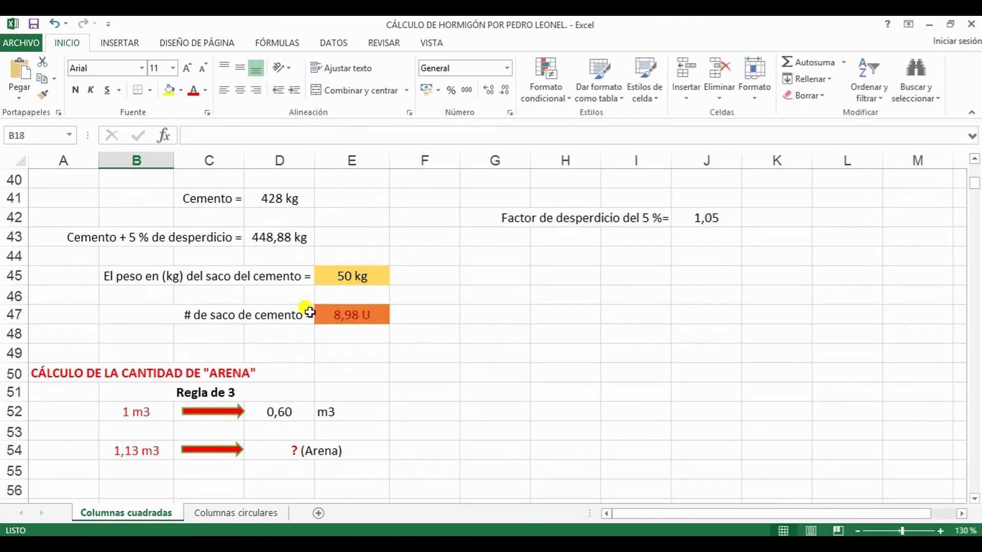
left_click(327, 272)
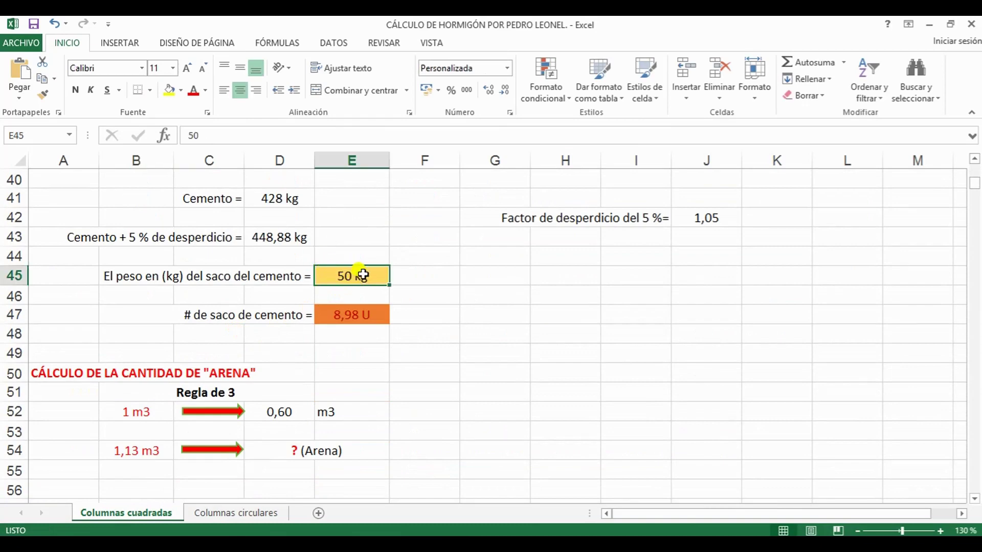
scroll(384, 278, "down", 14)
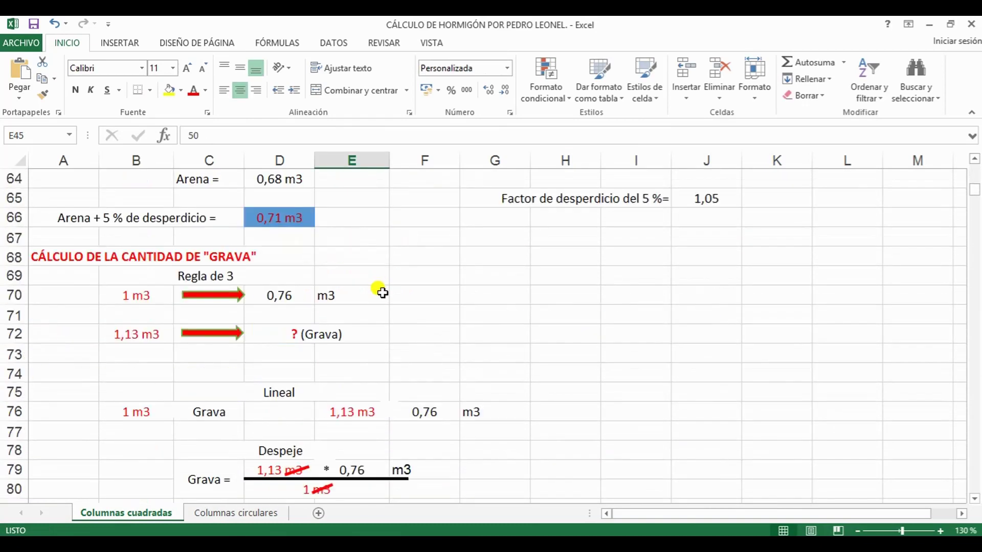
scroll(379, 299, "down", 6)
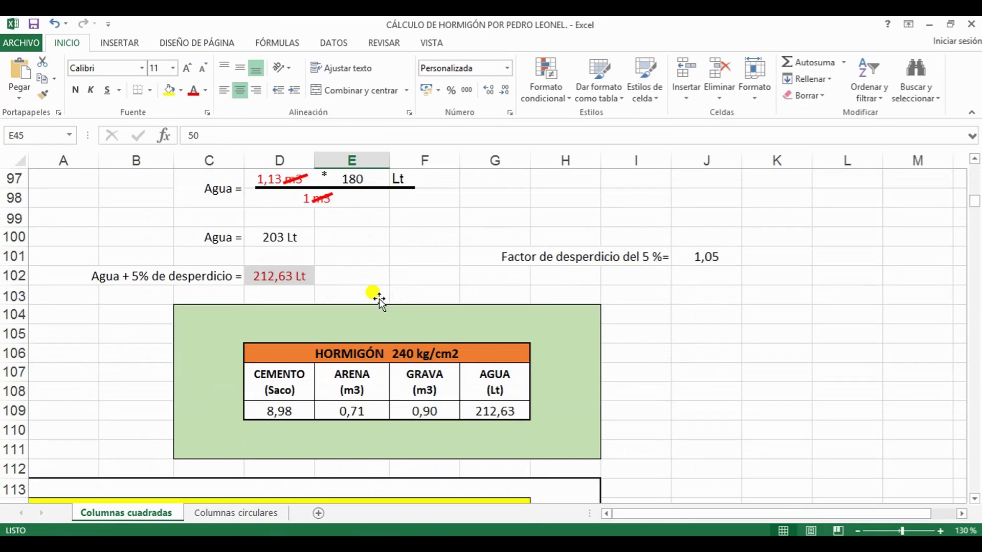
Copy the HORMIGÓN 240 kg/cm2 quantities in D109:G109 and paste them as values into the 25 x 25 cm square column row, starting at D118
left_click_drag(274, 291, 450, 344)
left_click_drag(292, 356, 479, 354)
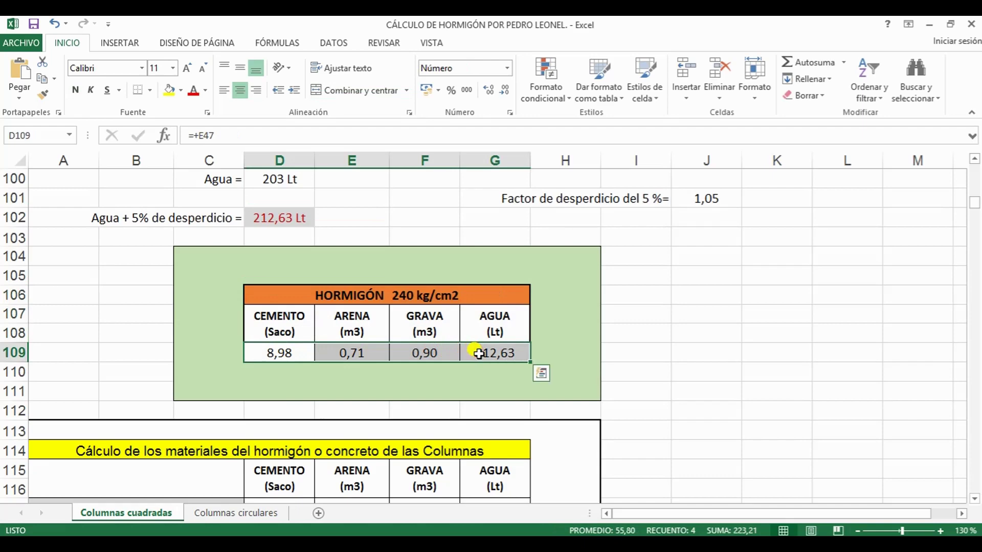
key("ctrl+c")
scroll(479, 354, "down", 3)
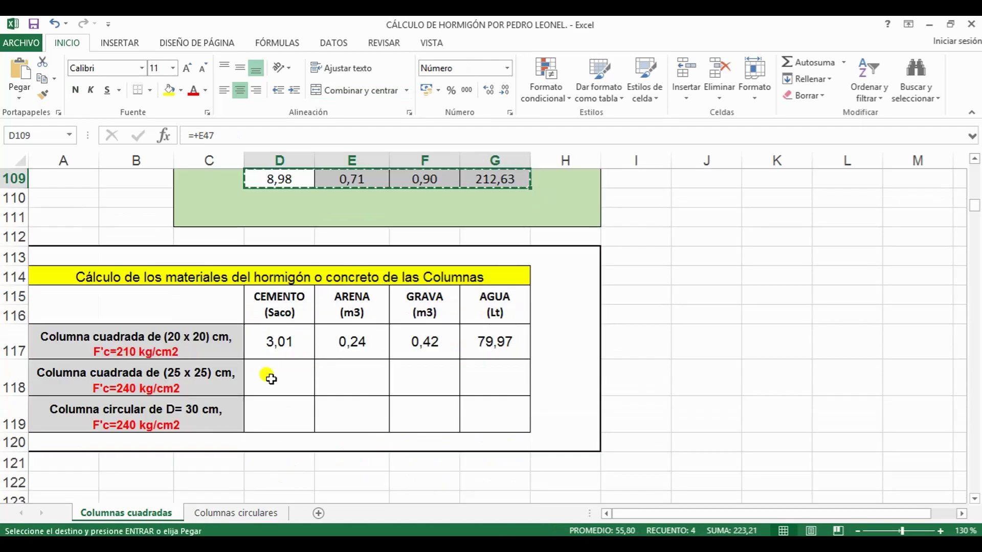
left_click(271, 379)
right_click(271, 379)
left_click(319, 162)
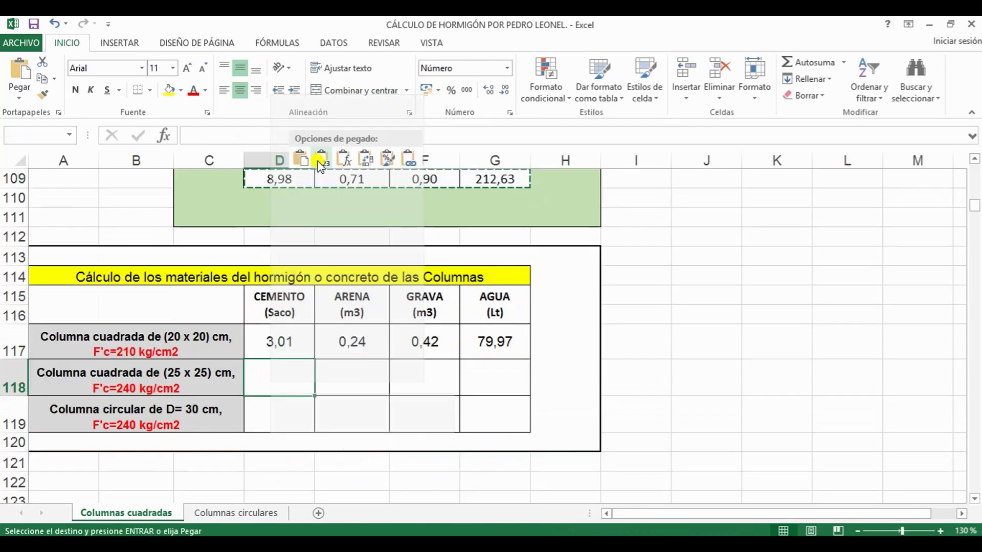
left_click(677, 340)
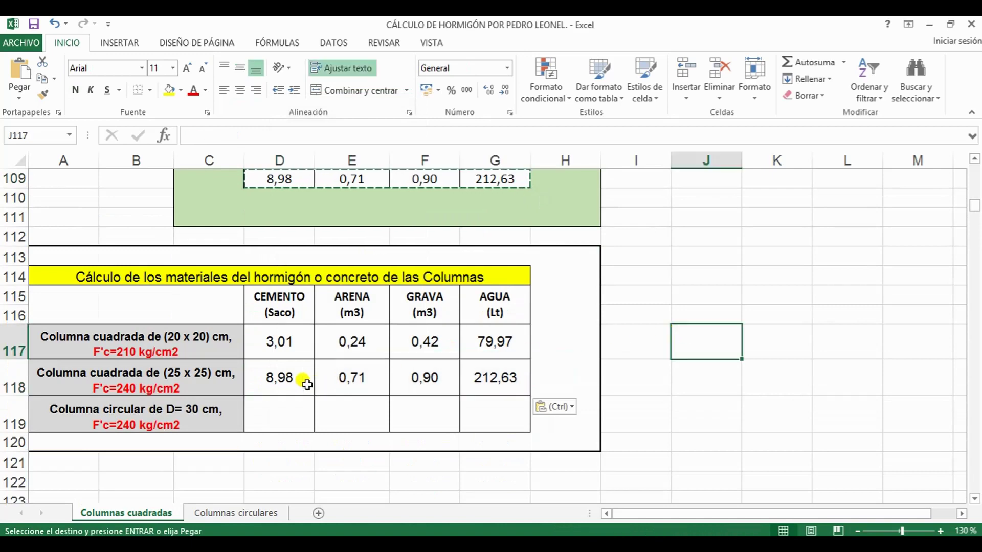
Look over the circular column row and both square column rows, A117 to G118, in the column materials table
left_click(135, 420)
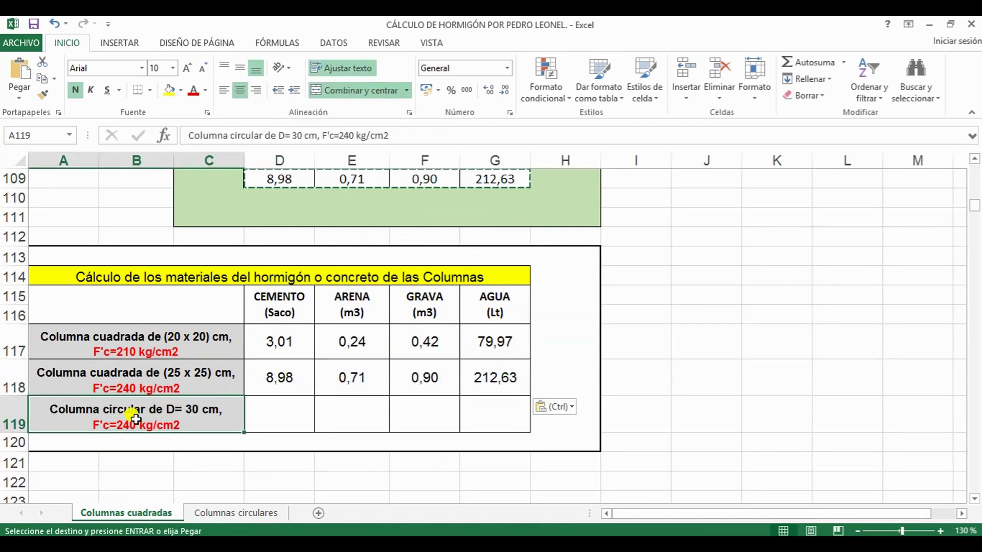
key("Escape")
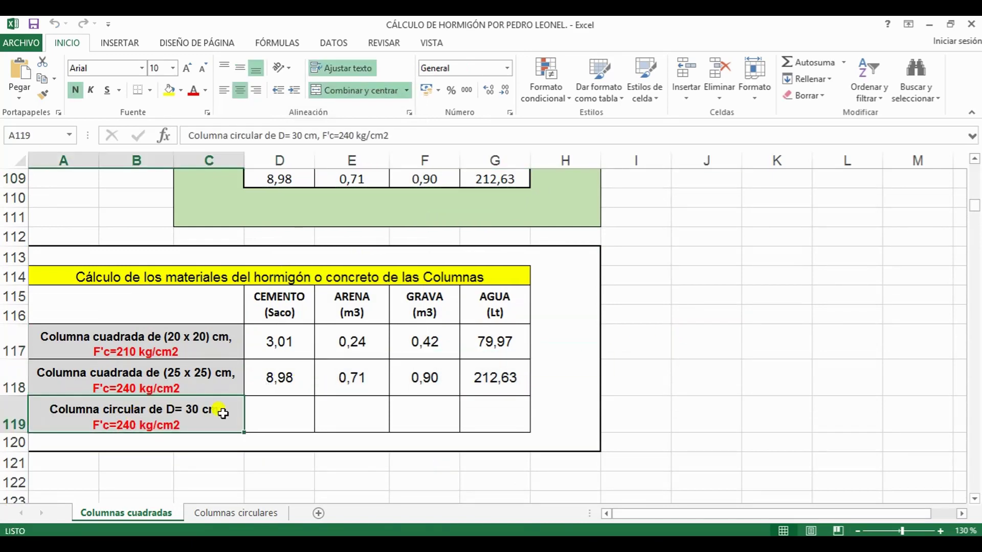
left_click(207, 330)
left_click_drag(194, 354, 511, 358)
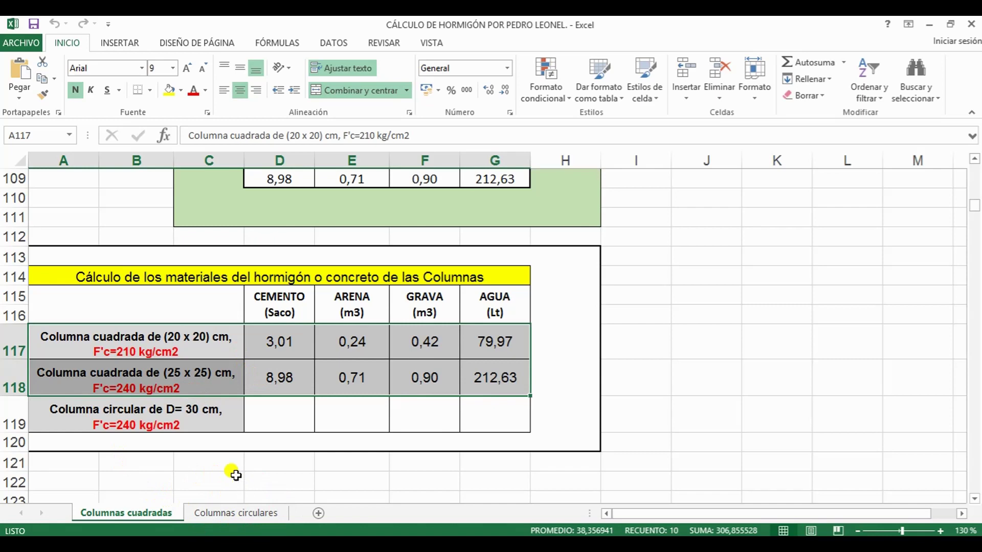
Open the Columnas circulares sheet, look at the Diámetro and Altura fields, and select the diameter cell B9
left_click(248, 512)
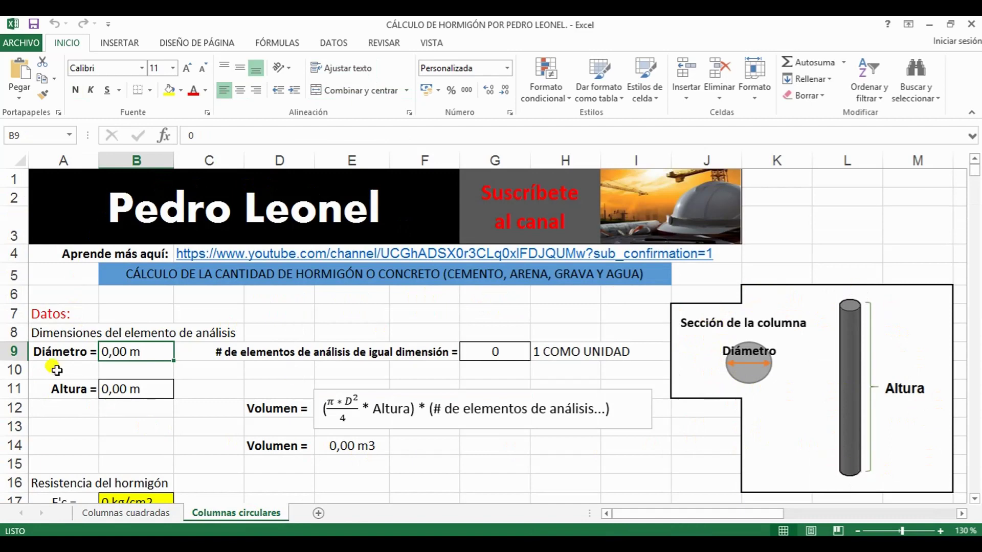
left_click(34, 351)
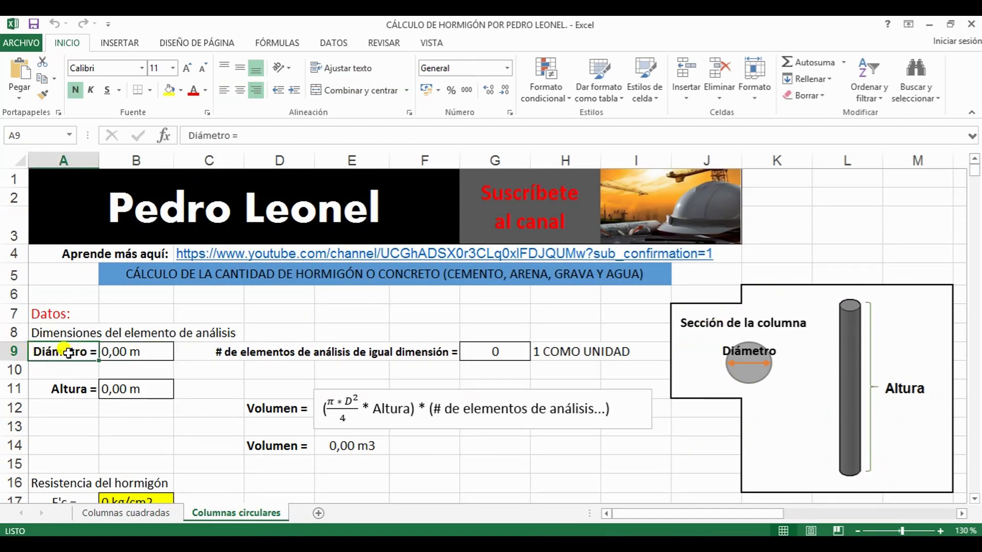
left_click(44, 396)
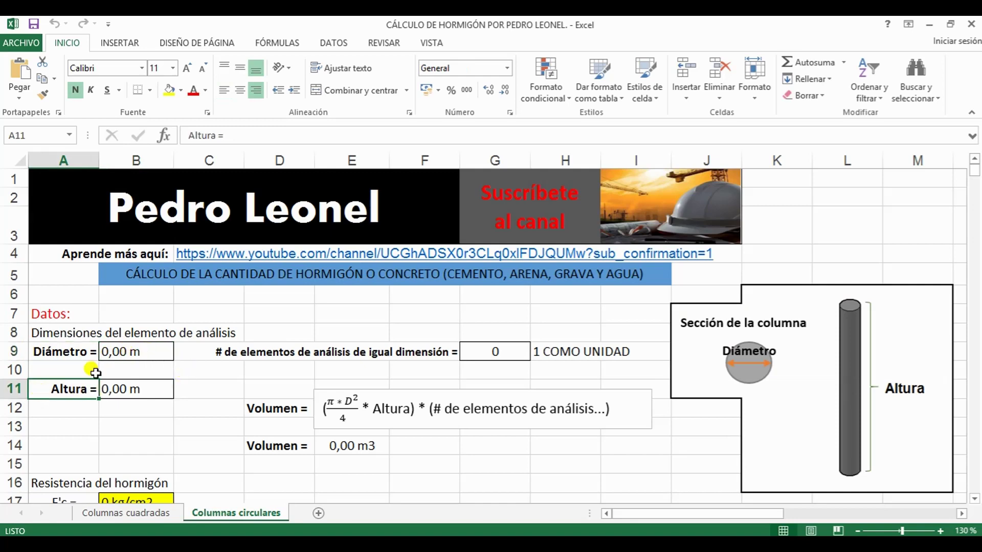
left_click(110, 352)
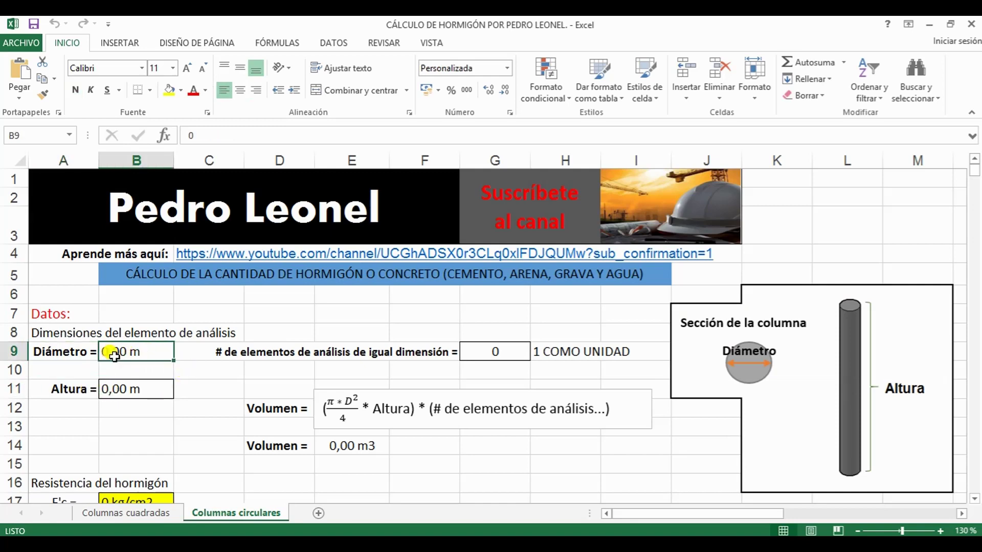